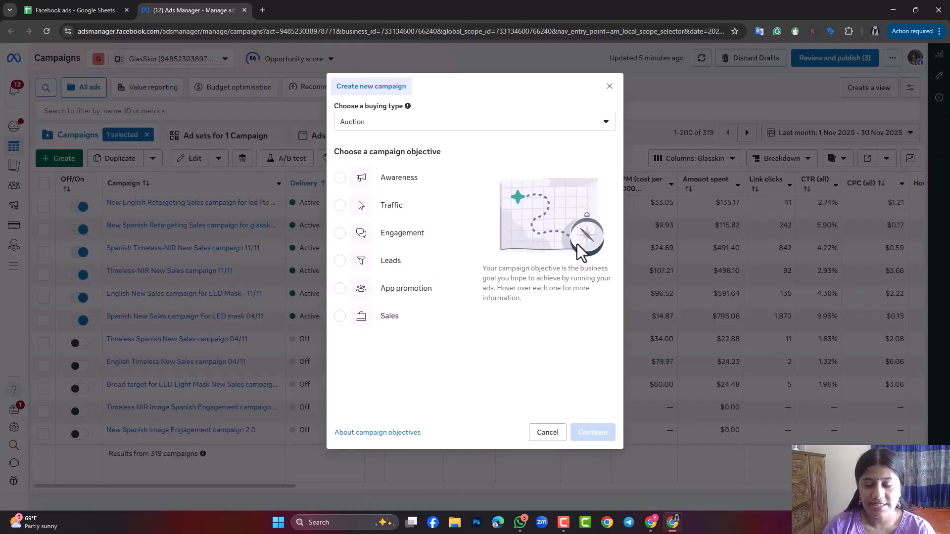
# - Create a new campaign with the Sales objective and name it "New Sales campaign for test"
pyautogui.click(340, 317)
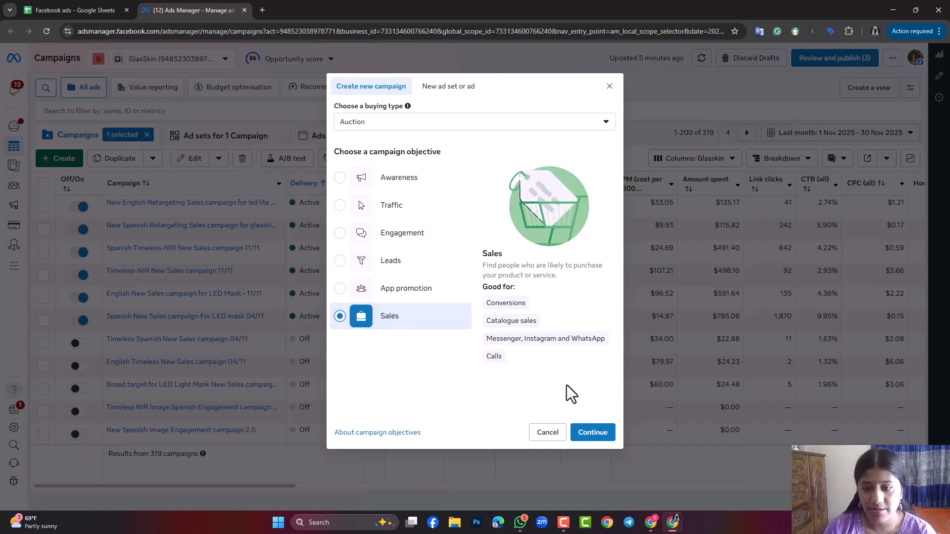
pyautogui.click(593, 439)
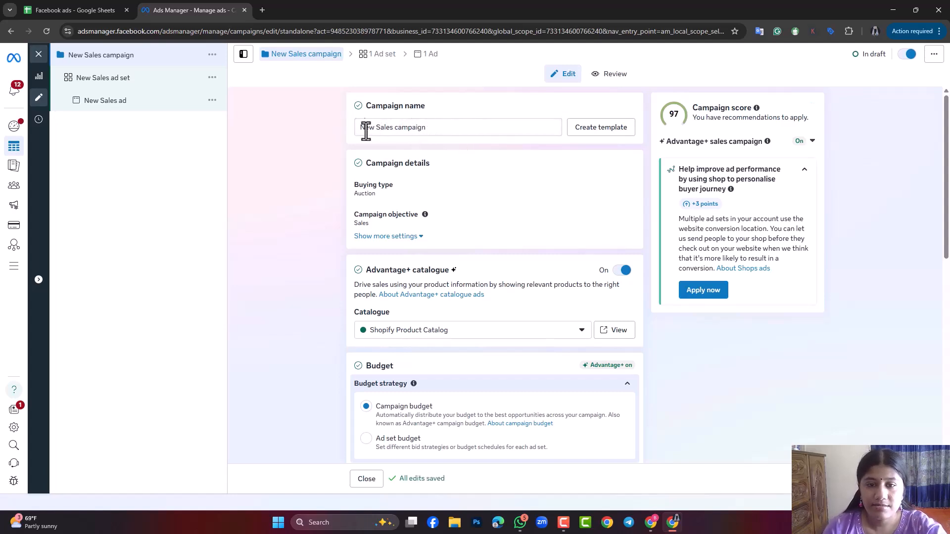
pyautogui.click(392, 127)
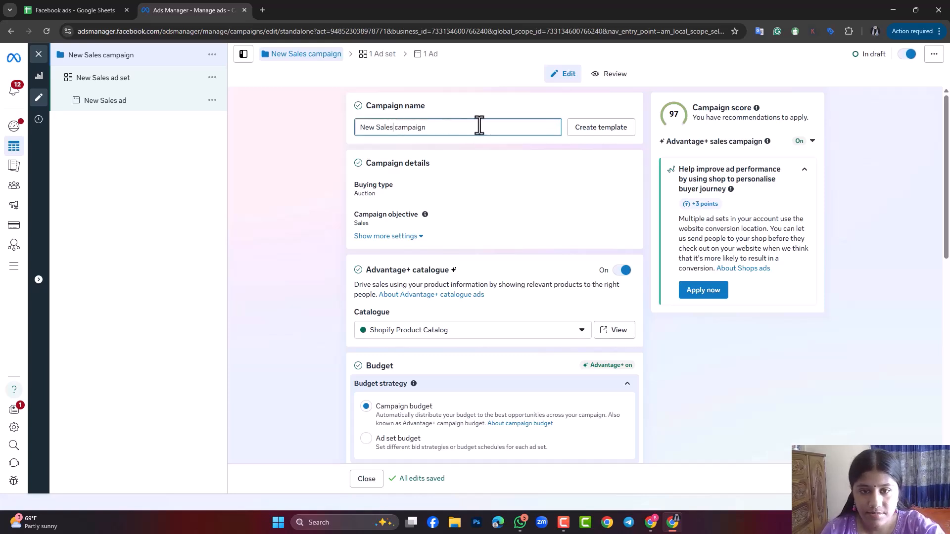
pyautogui.click(434, 128)
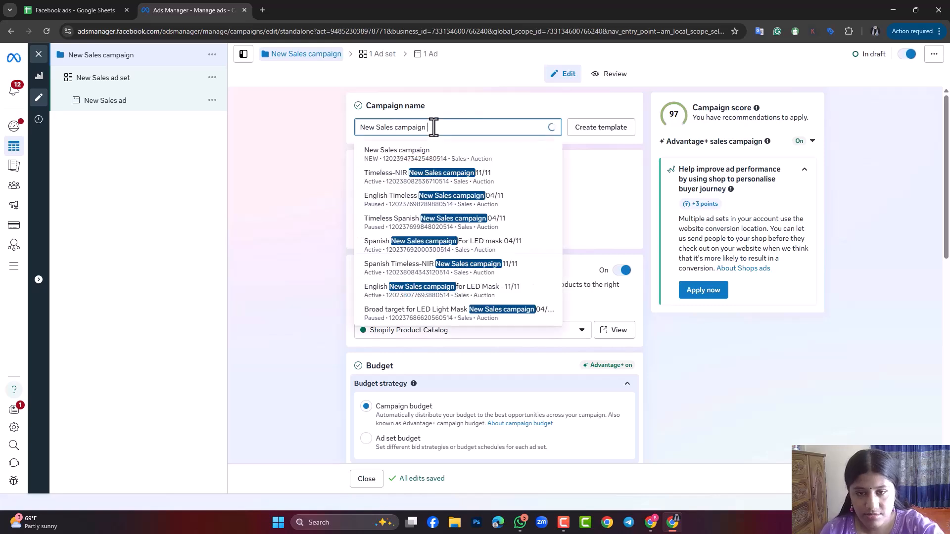
pyautogui.click(278, 153)
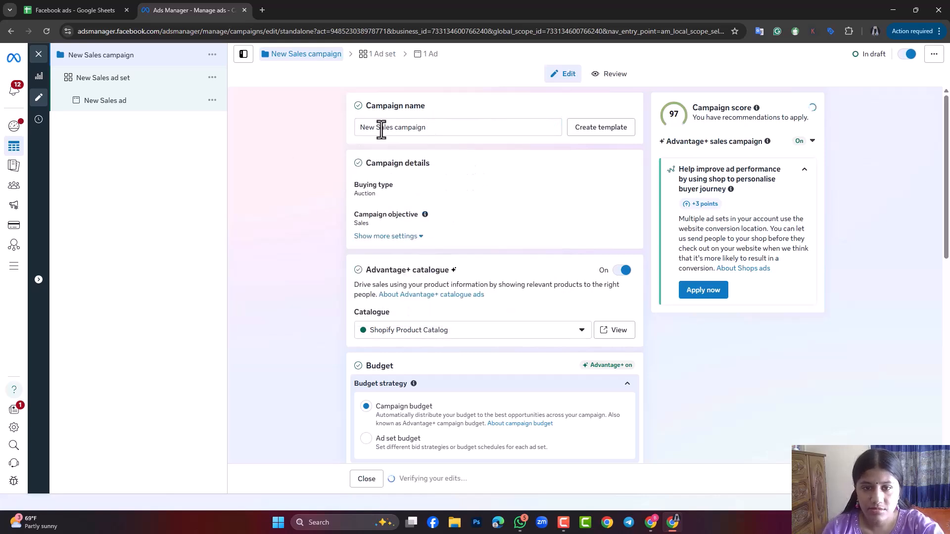
pyautogui.click(432, 127)
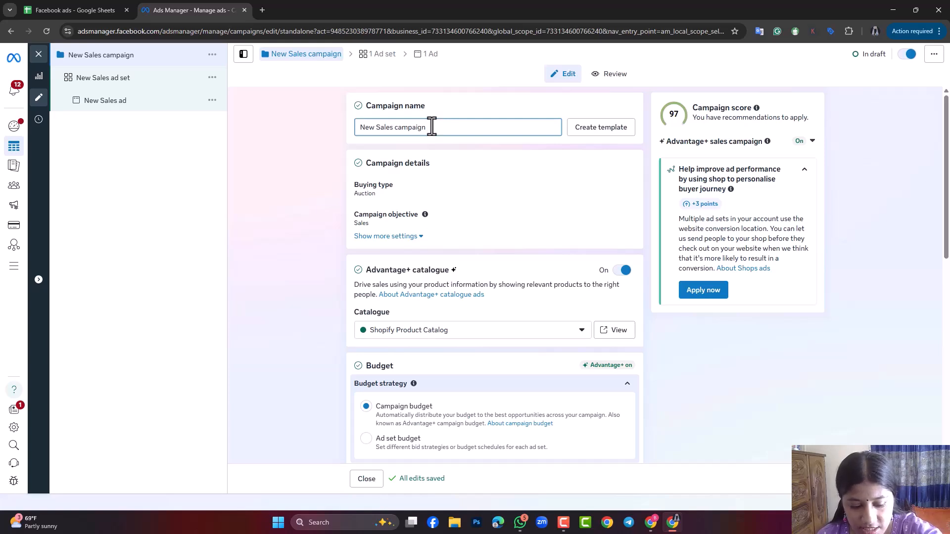
pyautogui.write('for')
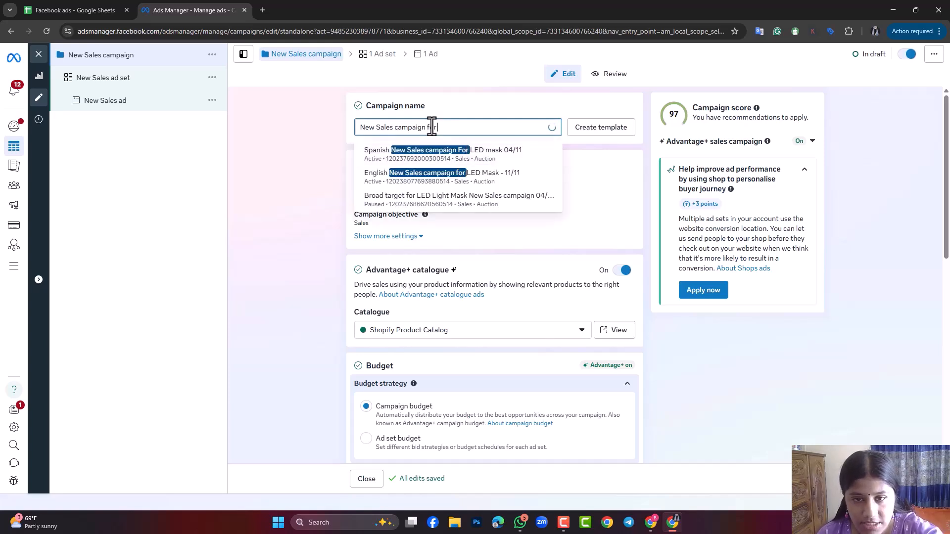
pyautogui.write(' test')
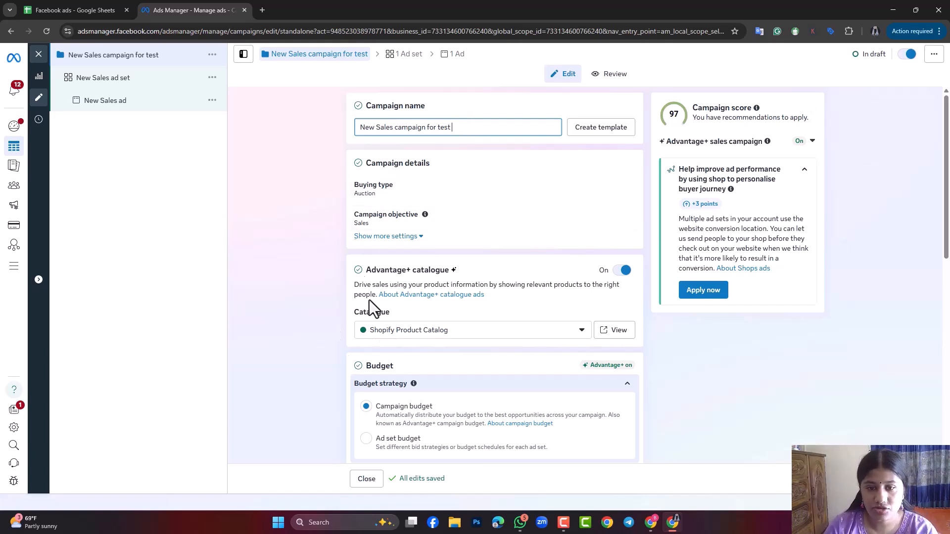
# - Set the campaign's daily budget to $100 and turn off the Advantage+ catalogue
pyautogui.scroll(-3, 319, 247)
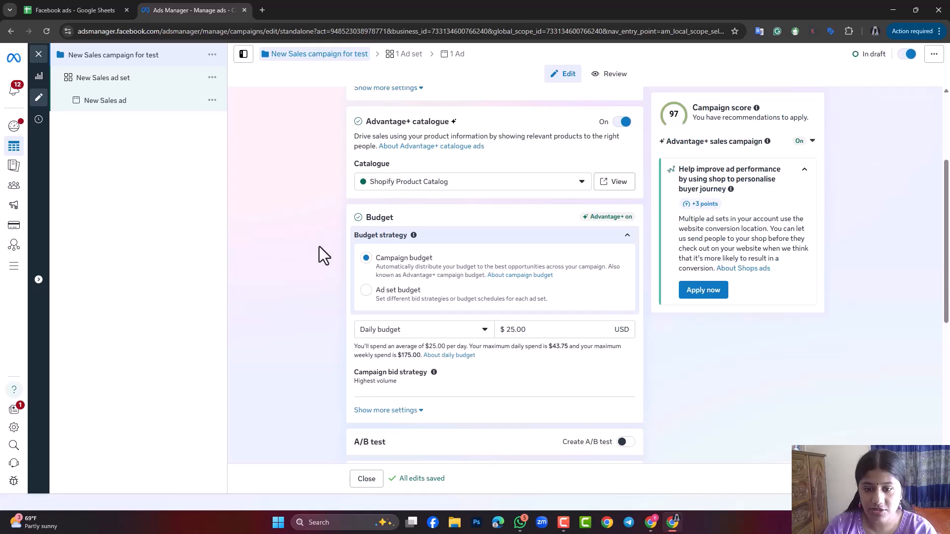
pyautogui.click(512, 330)
pyautogui.doubleClick(513, 330)
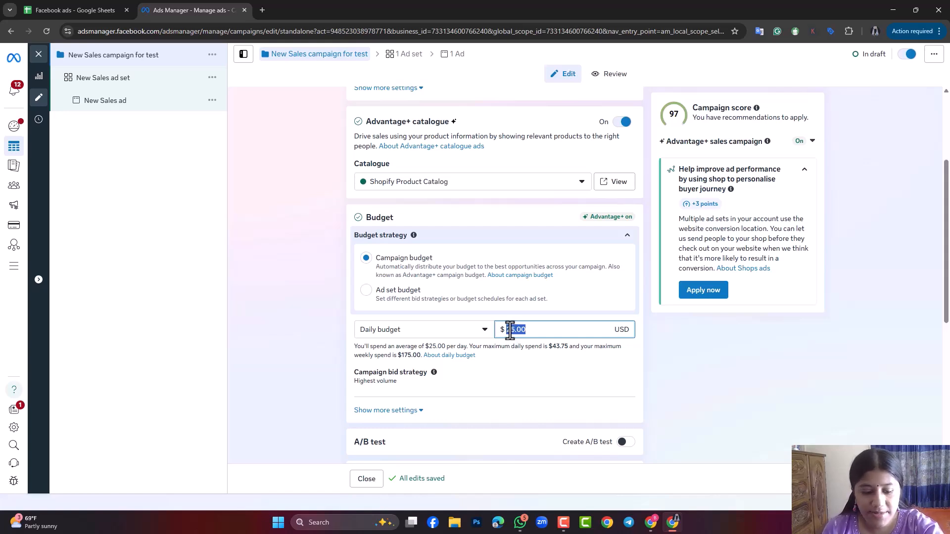
pyautogui.write('100')
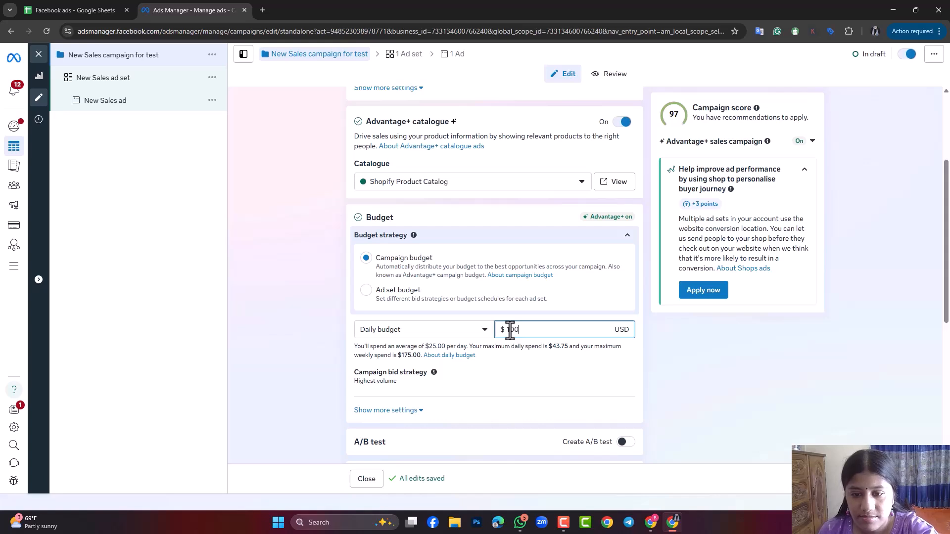
pyautogui.click(302, 292)
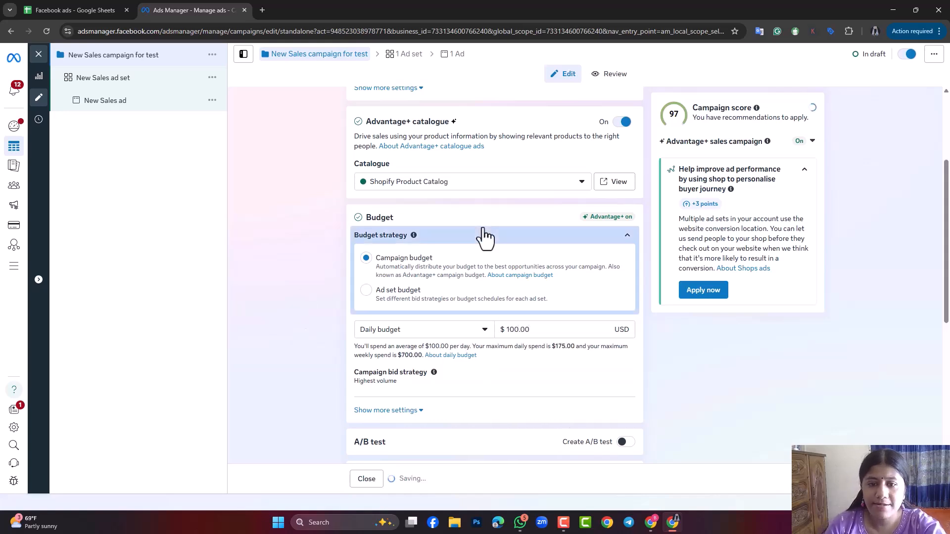
pyautogui.scroll(3, 483, 238)
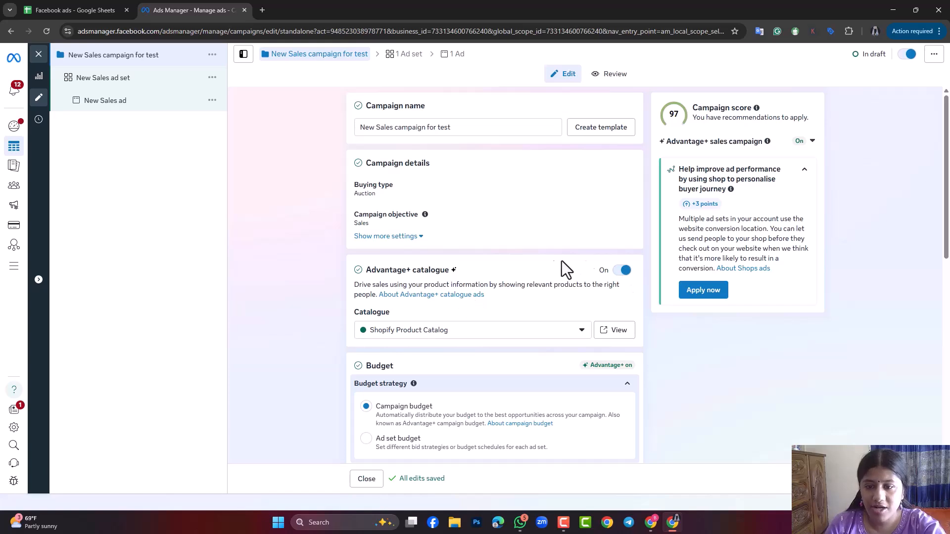
pyautogui.click(622, 271)
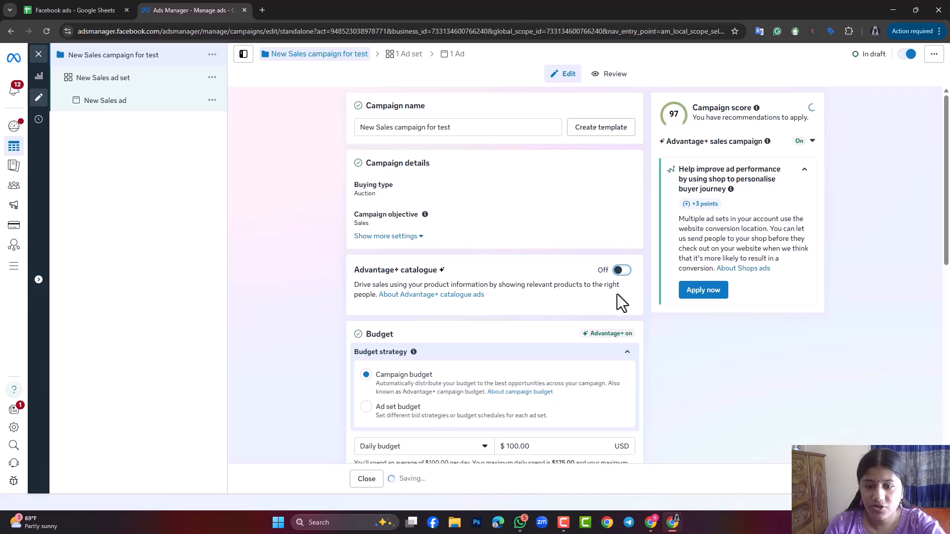
# - Rename the campaign's ad set as "New Sales ad set- 1 ads"
pyautogui.click(101, 80)
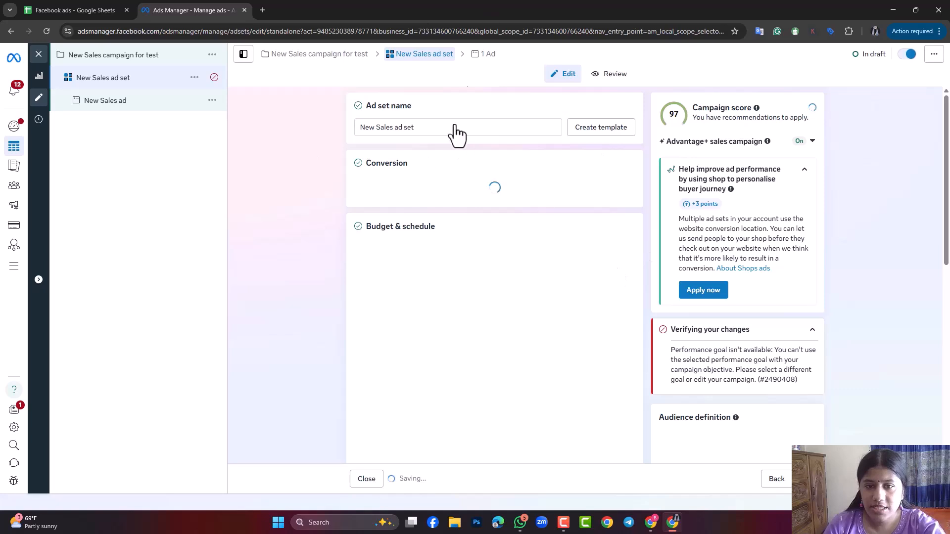
pyautogui.click(418, 129)
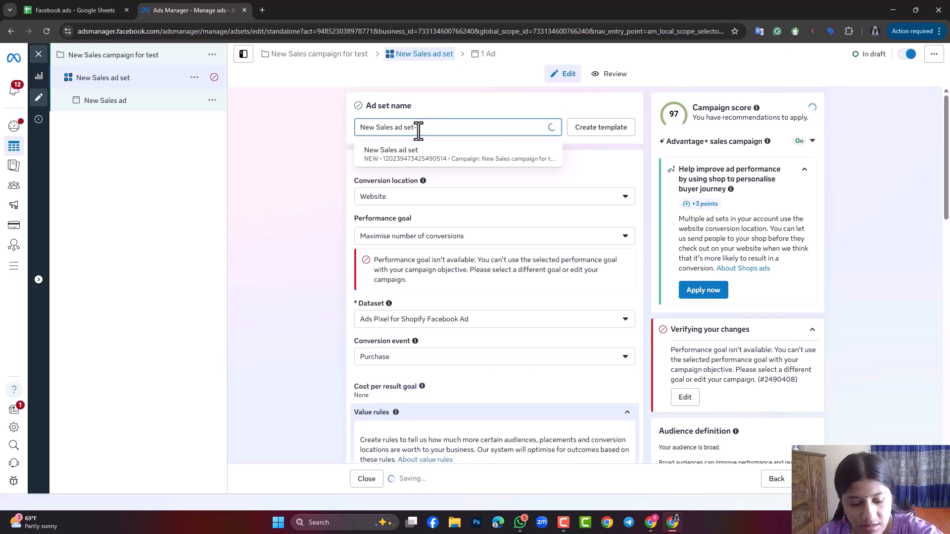
pyautogui.write('- 1 x')
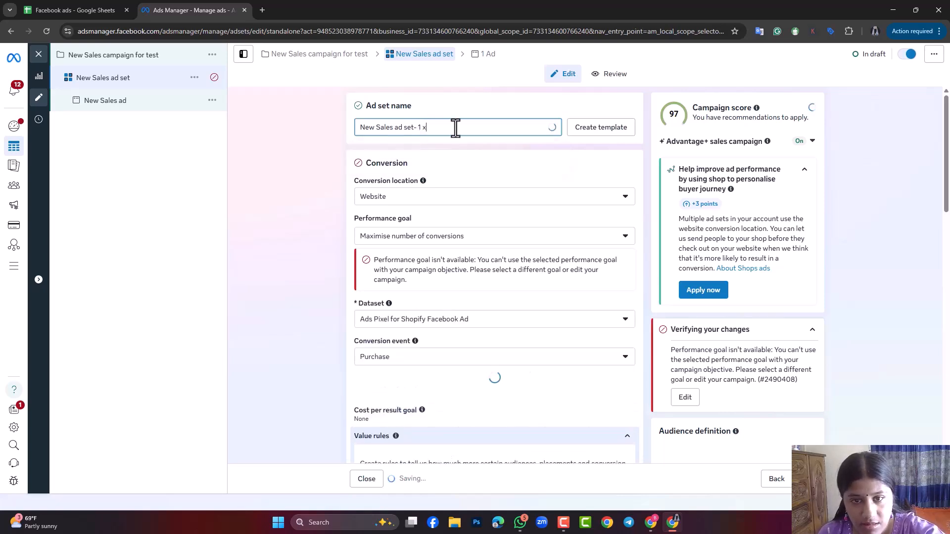
pyautogui.press('BackSpace')
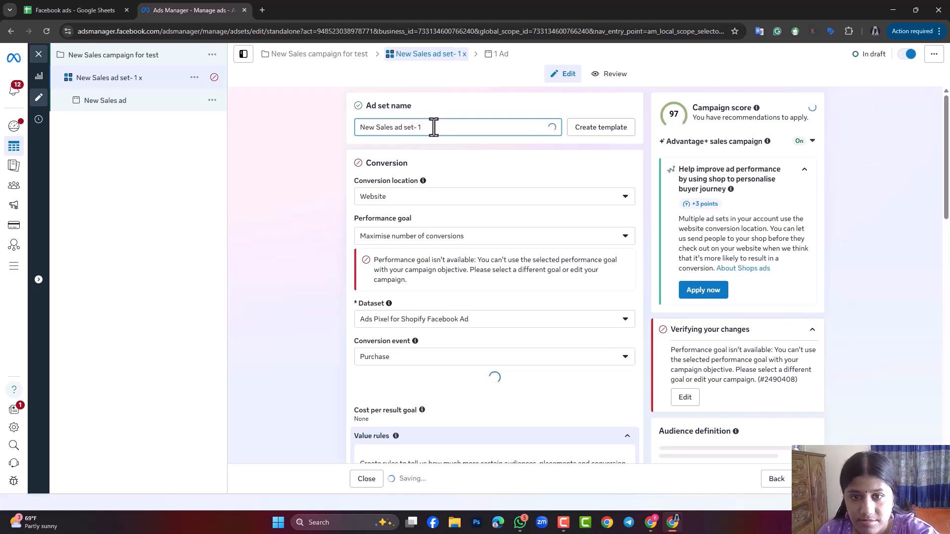
pyautogui.write('ads')
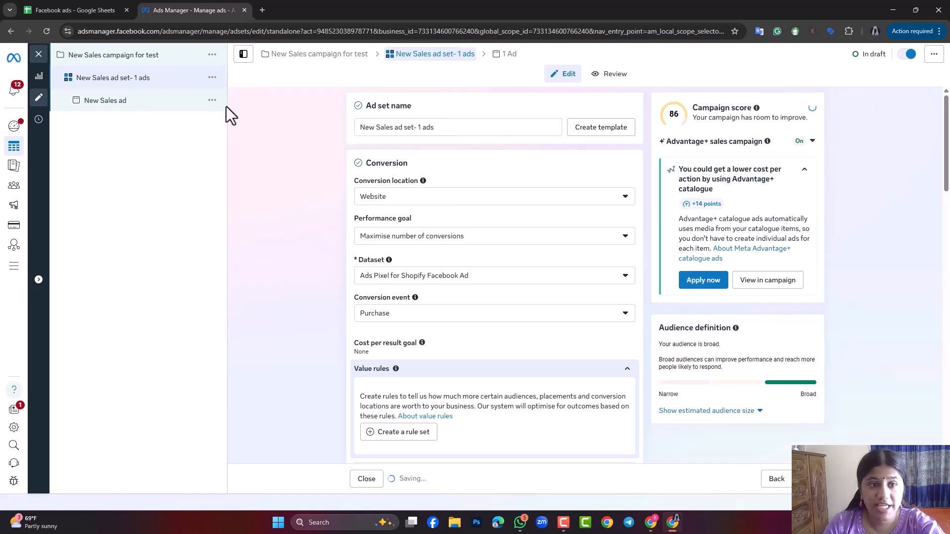
pyautogui.click(93, 102)
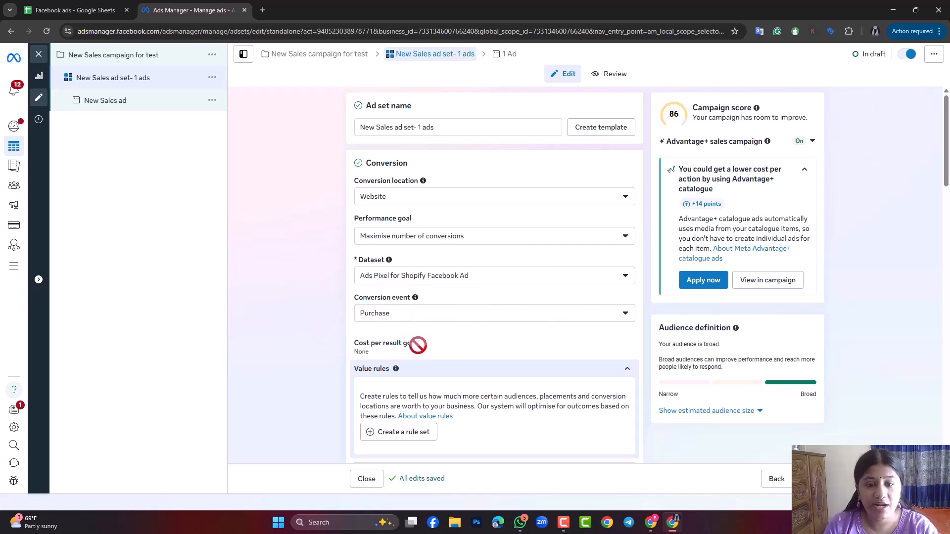
# - Add Australia, Canada and the United Kingdom to the included locations in the ad set's audience controls
pyautogui.scroll(-8, 408, 296)
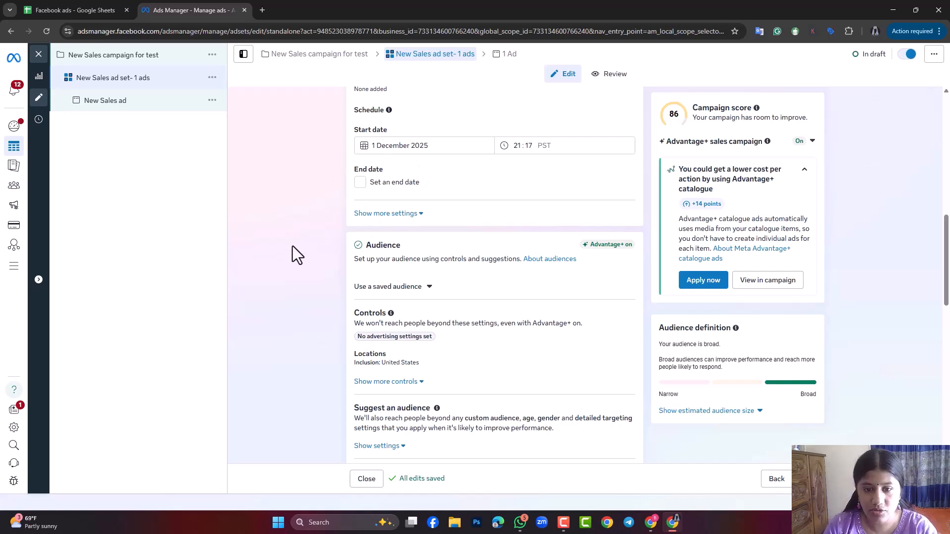
pyautogui.scroll(-3, 347, 314)
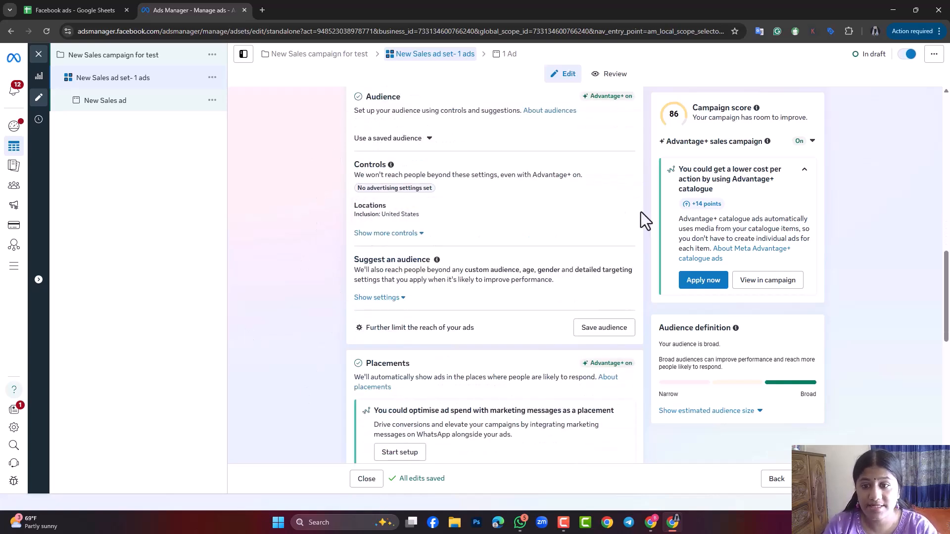
pyautogui.click(627, 211)
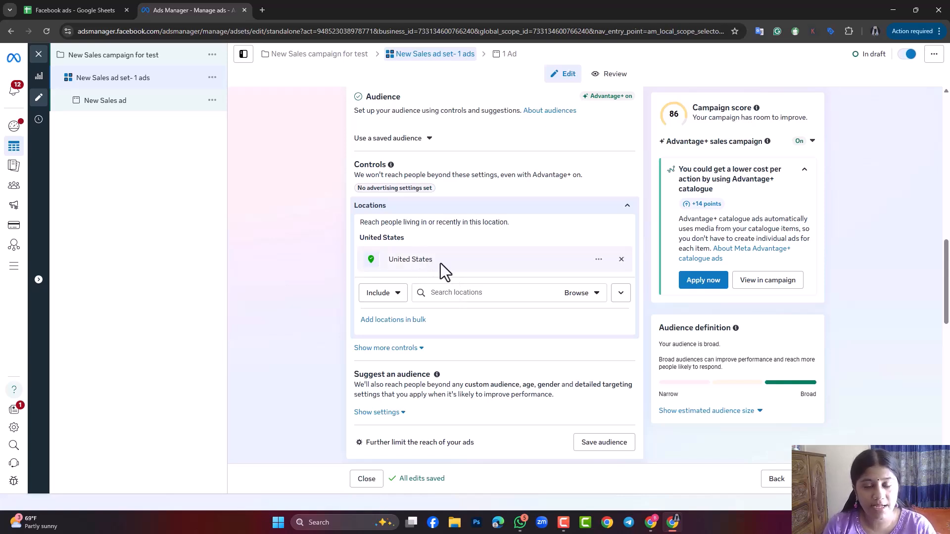
pyautogui.click(446, 297)
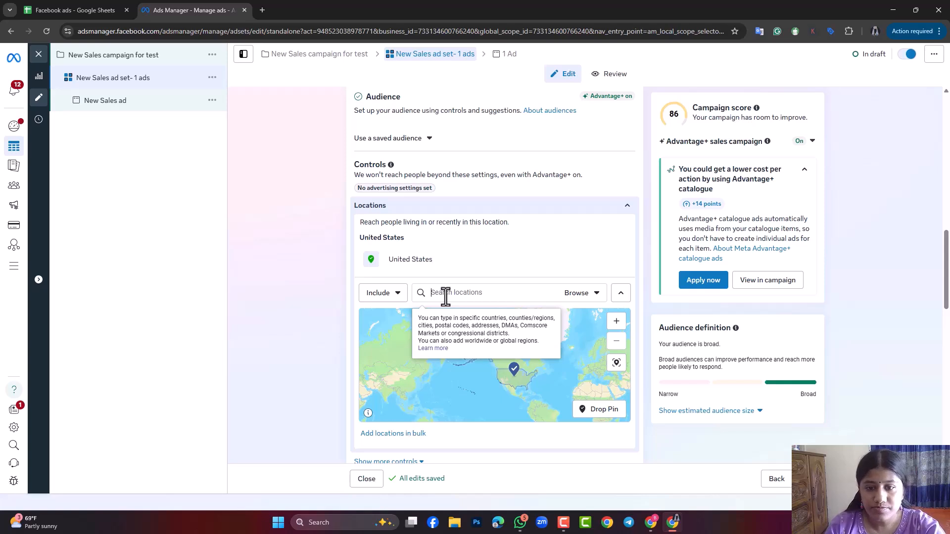
pyautogui.write('au')
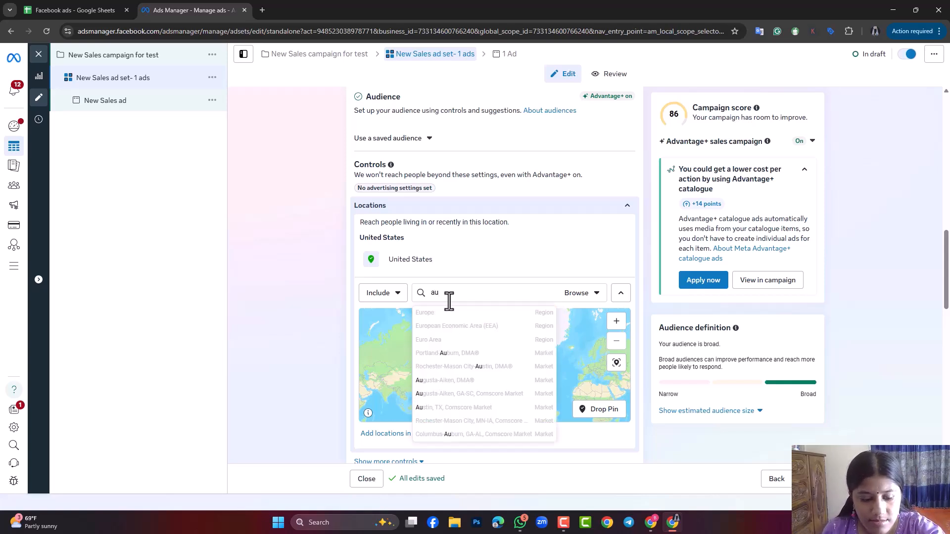
pyautogui.write('s')
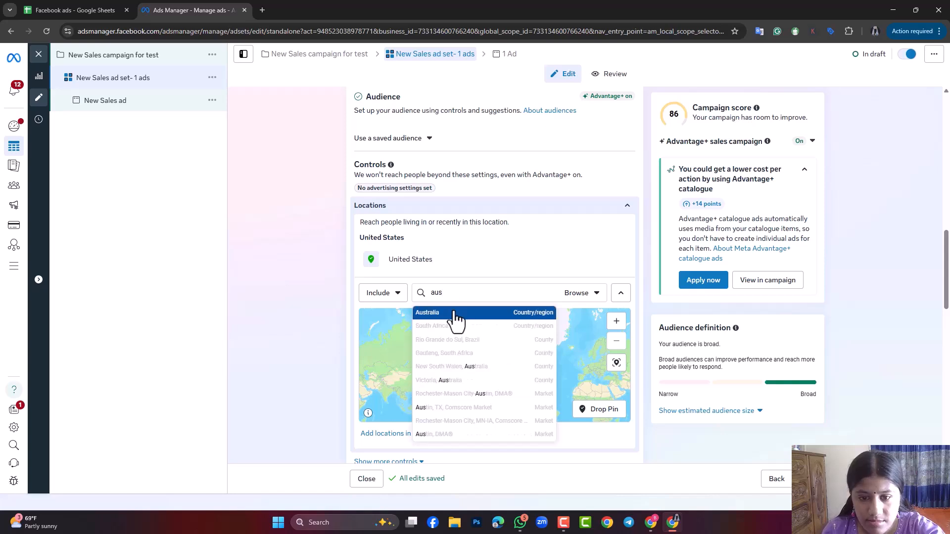
pyautogui.click(462, 311)
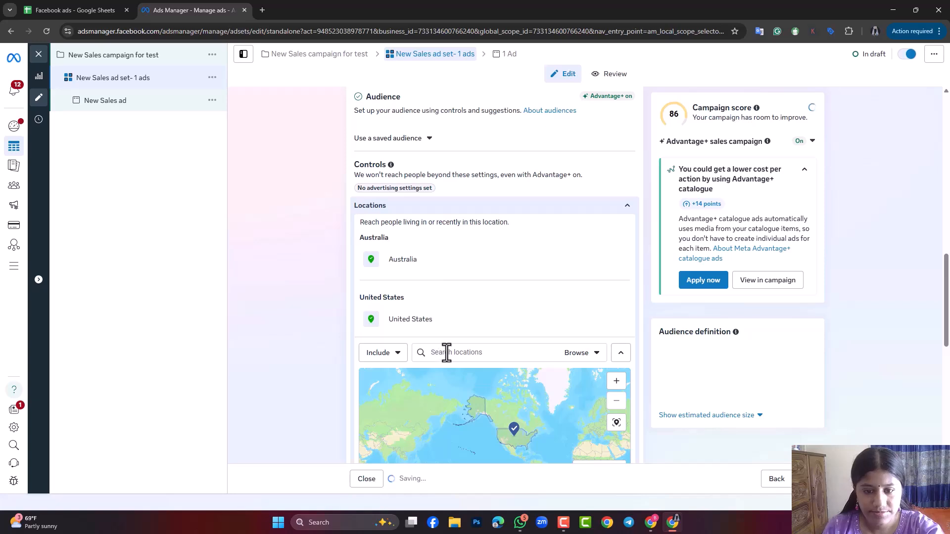
pyautogui.write('canada')
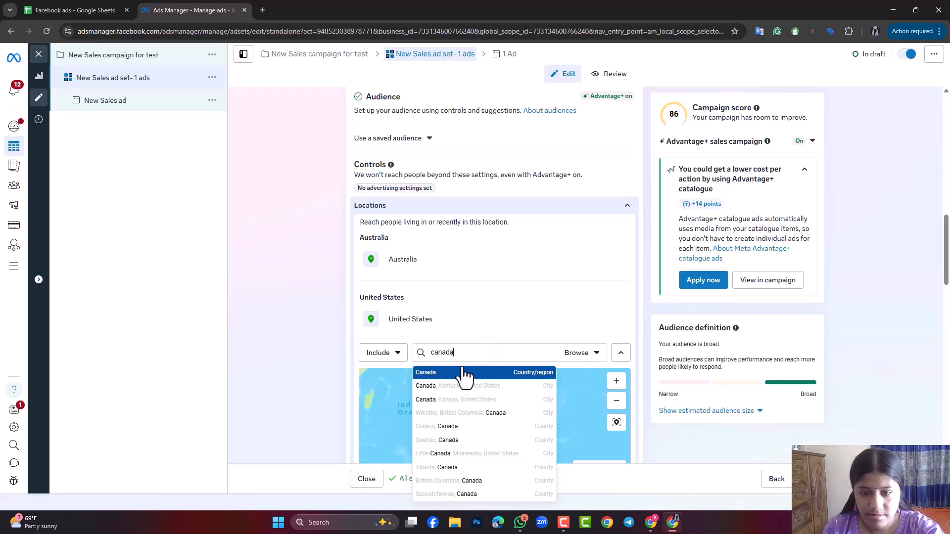
pyautogui.click(460, 372)
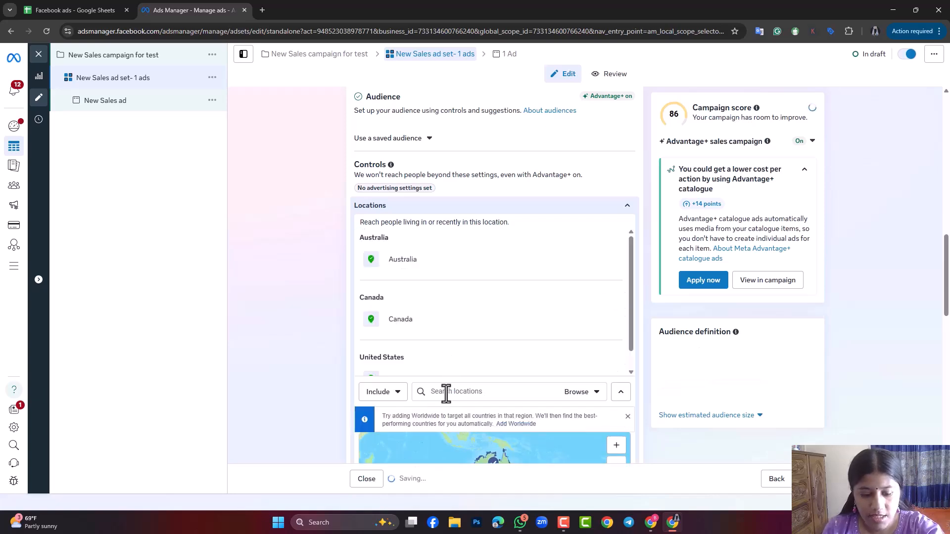
pyautogui.write('uni')
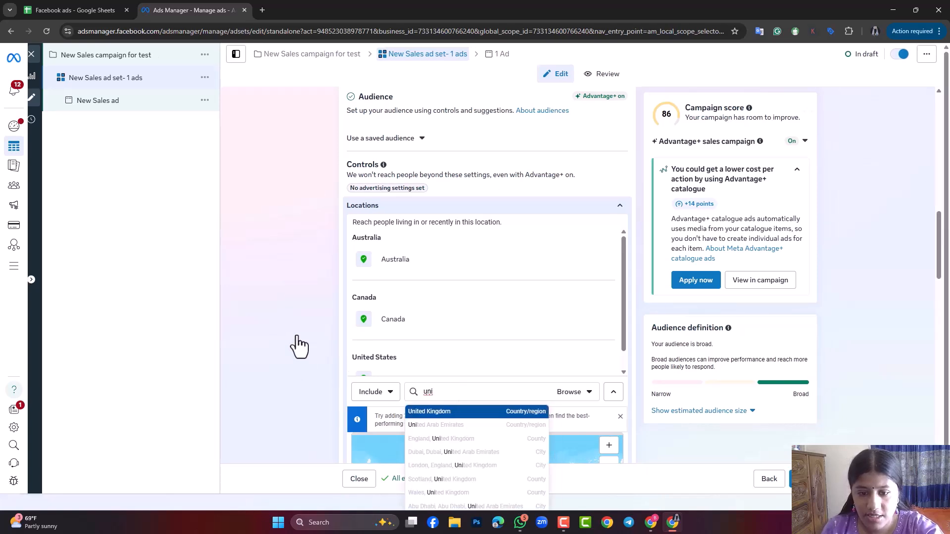
pyautogui.press('Return')
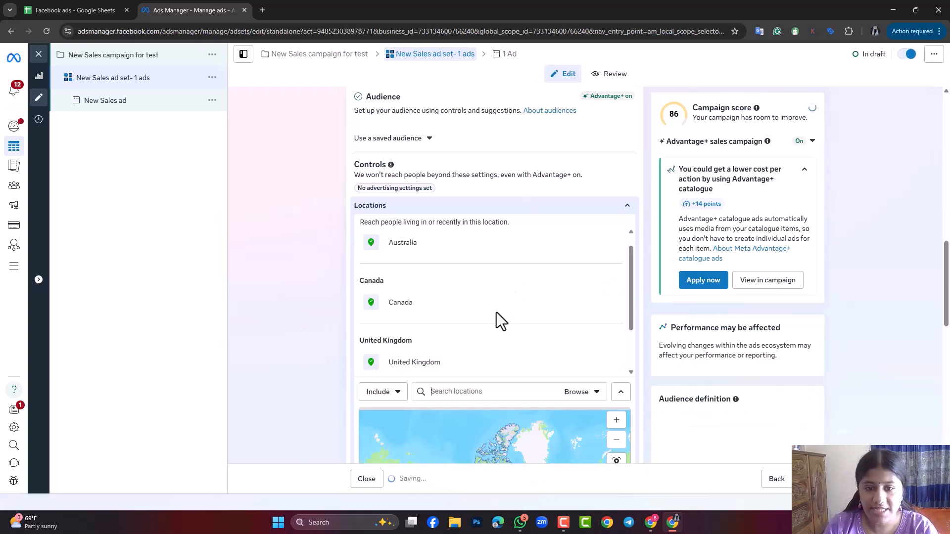
# - Examine the ad set's schedule, audience, ad transparency and placement settings
pyautogui.scroll(-1, 496, 320)
pyautogui.scroll(-6, 297, 328)
pyautogui.scroll(-7, 295, 321)
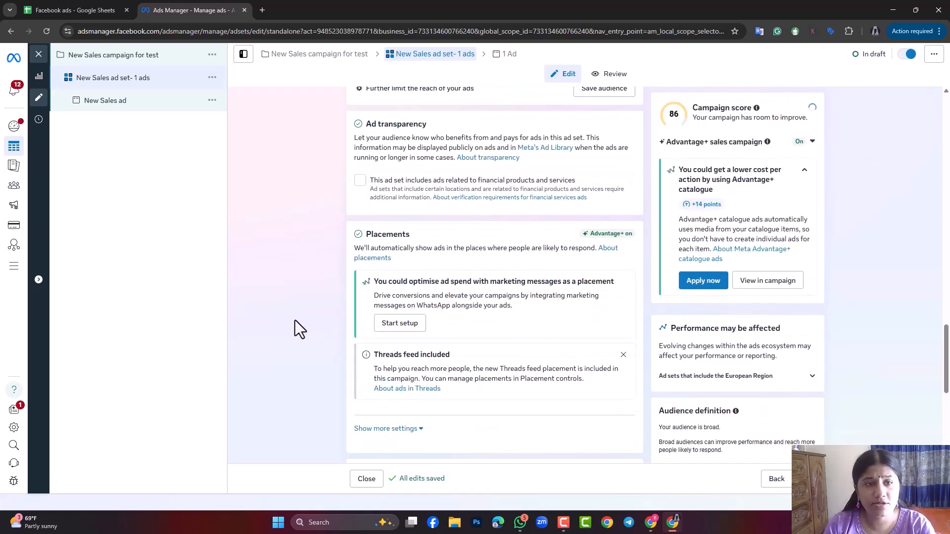
pyautogui.scroll(-7, 295, 320)
pyautogui.scroll(5, 295, 320)
pyautogui.scroll(10, 296, 319)
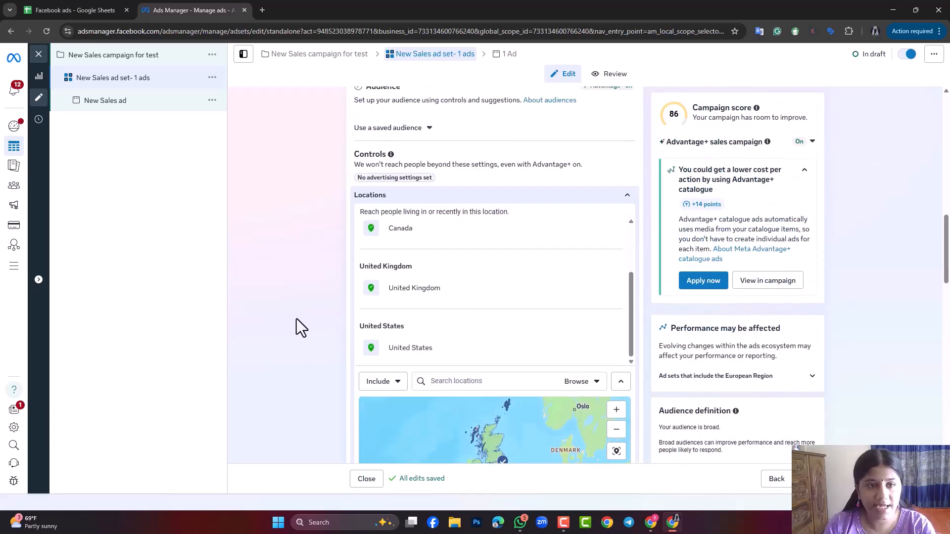
pyautogui.scroll(4, 407, 225)
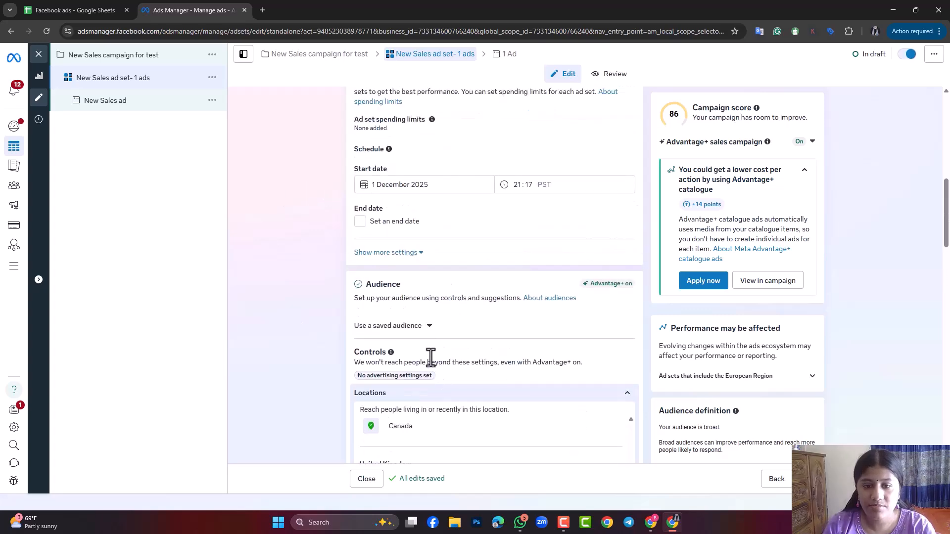
pyautogui.scroll(-11, 398, 326)
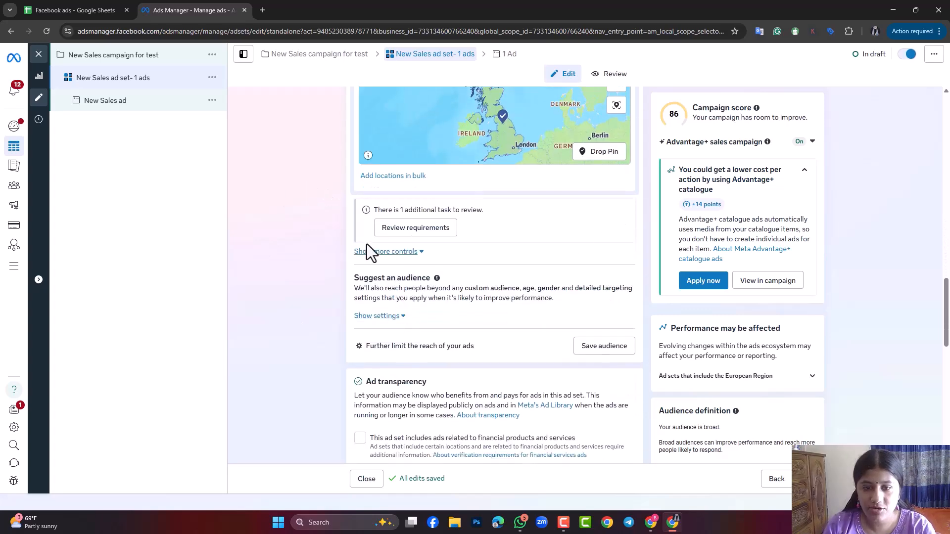
# - Add English (US), English (UK) and English (All) as the audience languages in the ad set's controls
pyautogui.scroll(5, 319, 245)
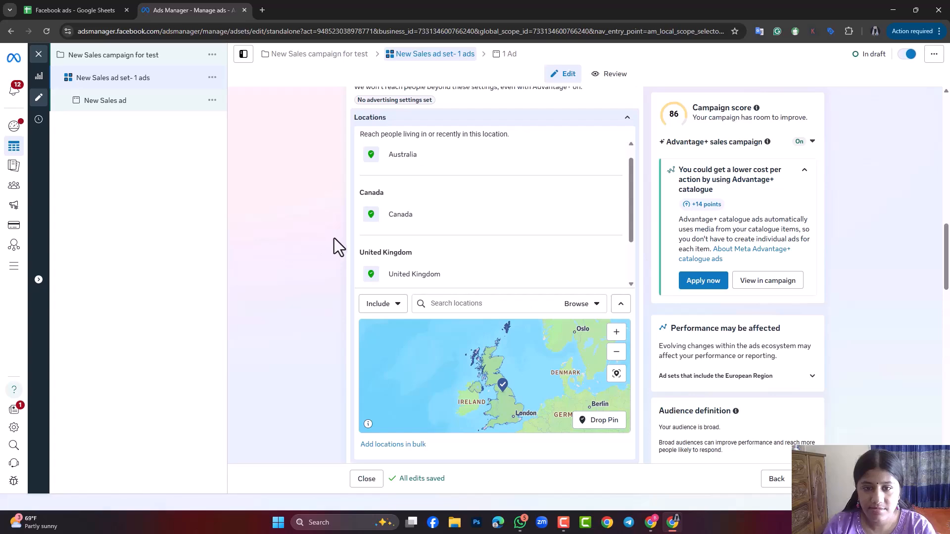
pyautogui.scroll(-7, 336, 243)
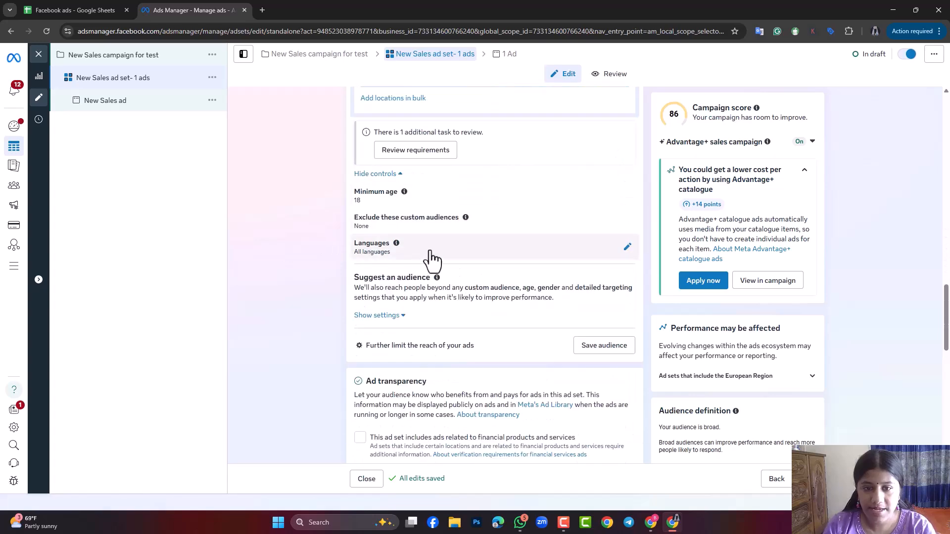
pyautogui.scroll(-6, 415, 282)
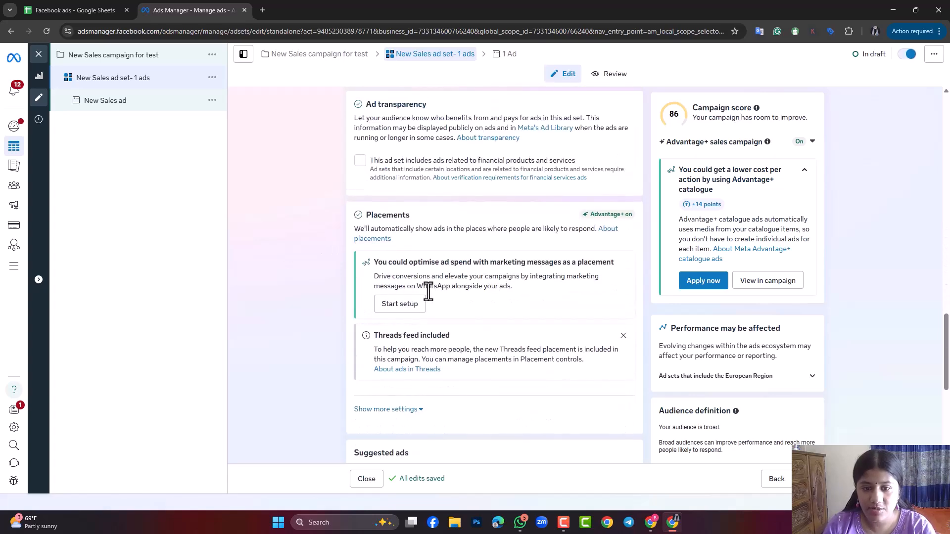
pyautogui.scroll(8, 436, 318)
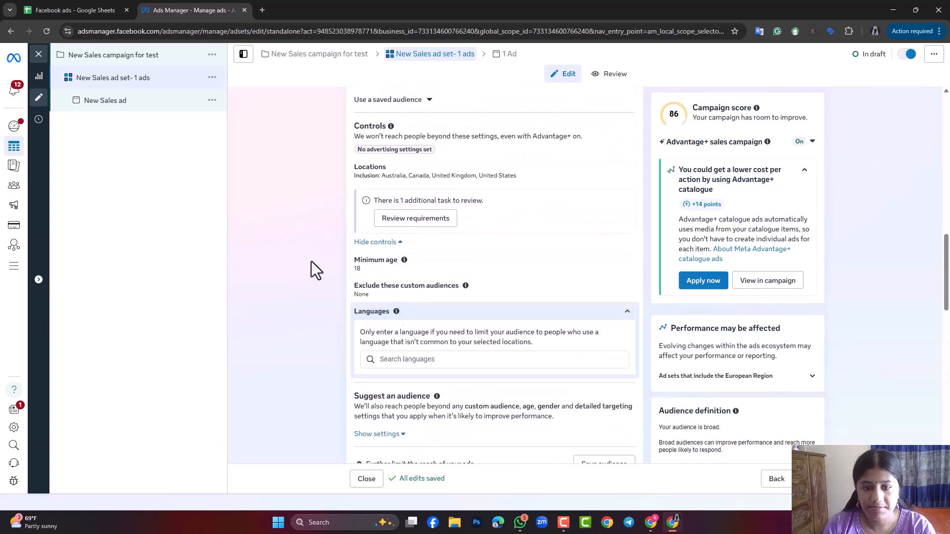
pyautogui.click(408, 360)
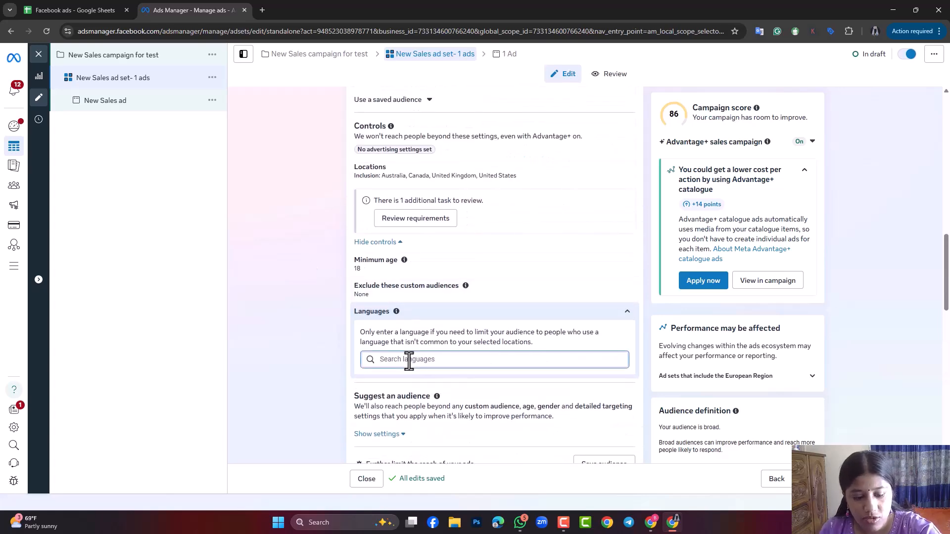
pyautogui.write('eng')
pyautogui.click(390, 403)
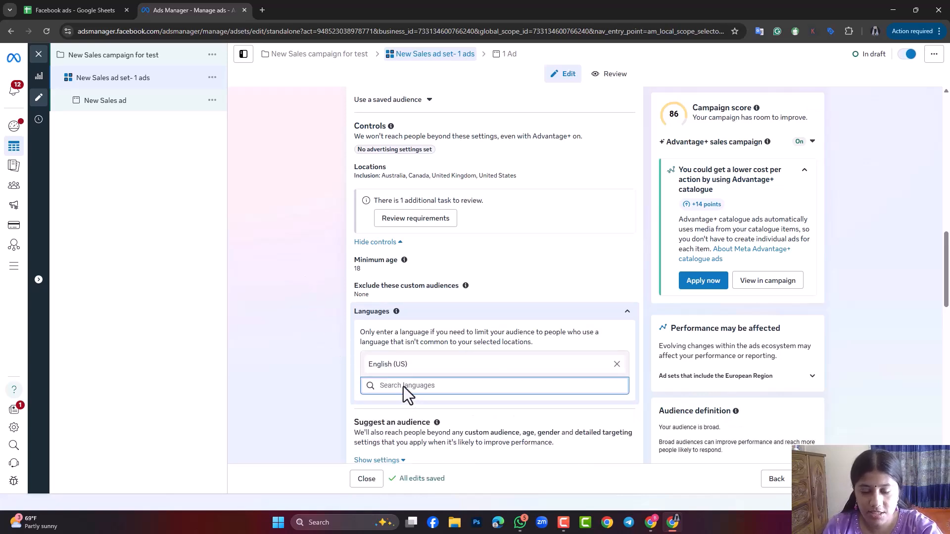
pyautogui.write('e')
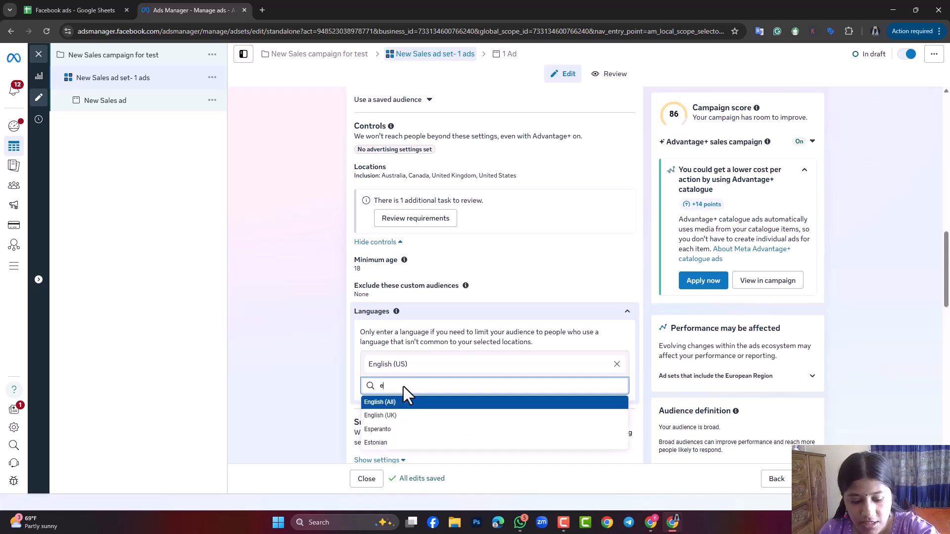
pyautogui.write('ng')
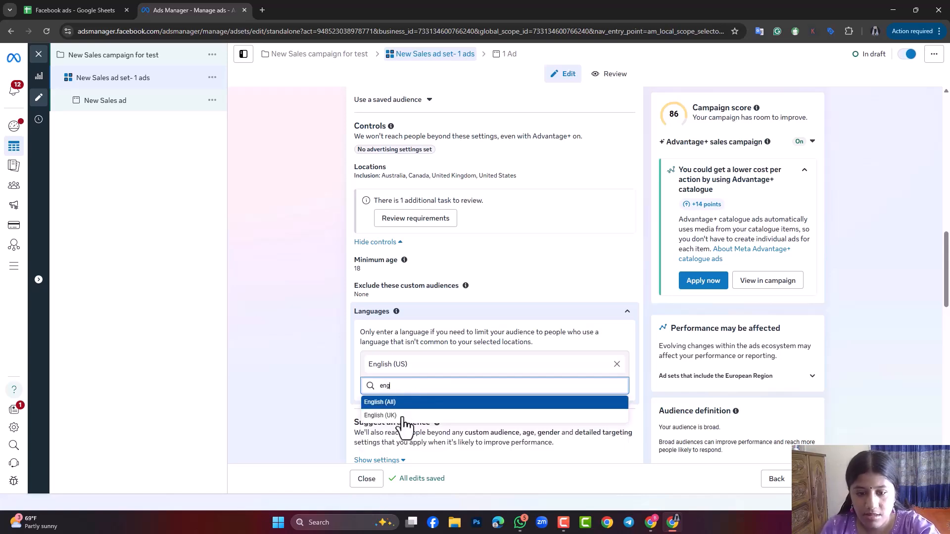
pyautogui.click(402, 416)
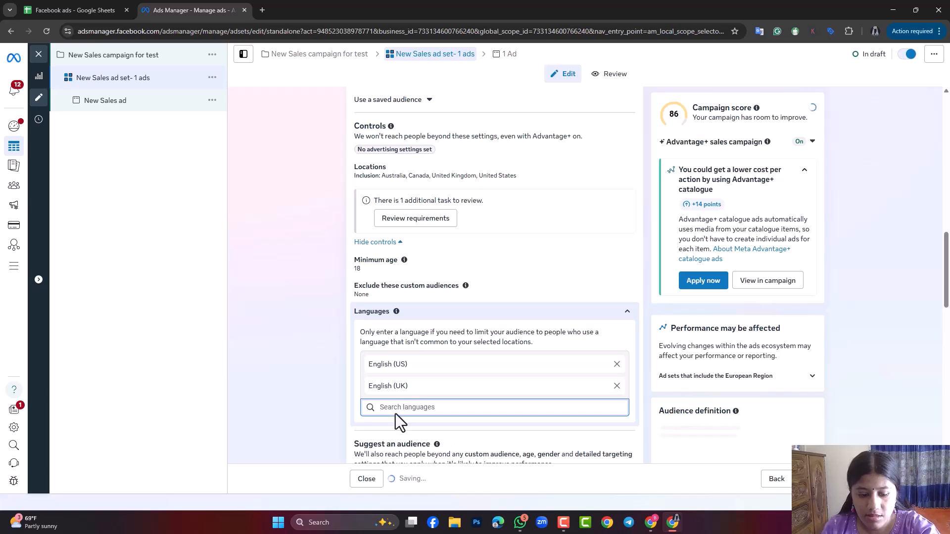
pyautogui.write('en')
pyautogui.click(401, 425)
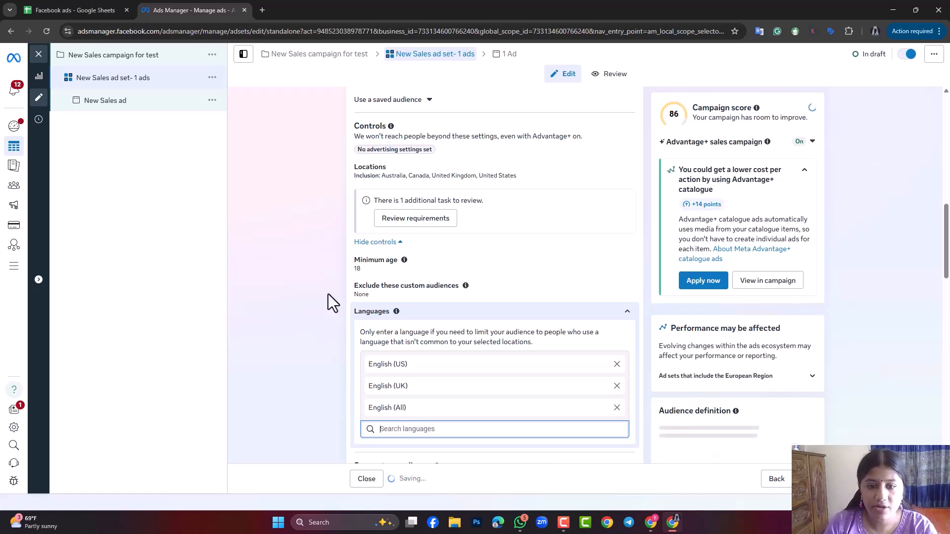
# - Examine the ad set's attribution, budget and schedule, audience, ad transparency and placement settings
pyautogui.scroll(3, 329, 295)
pyautogui.scroll(-7, 331, 295)
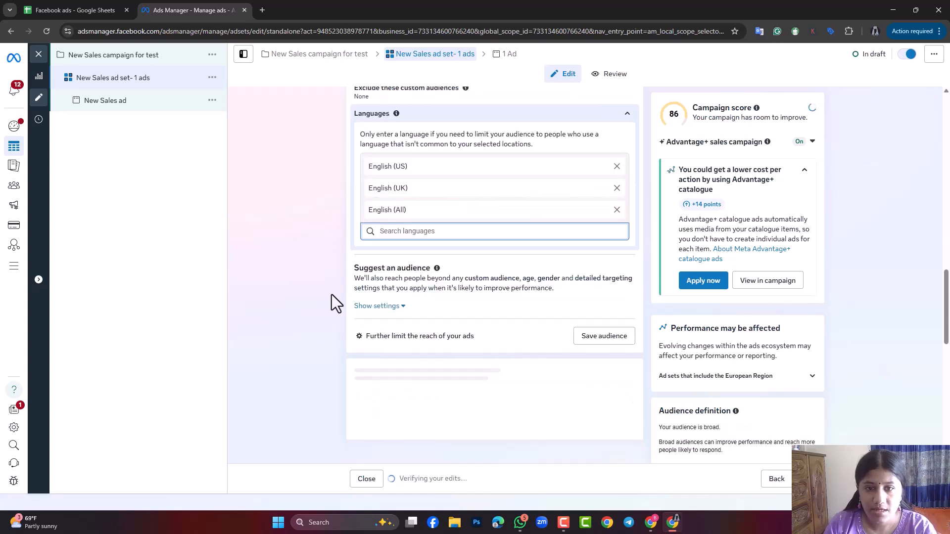
pyautogui.scroll(-3, 332, 295)
pyautogui.scroll(-7, 345, 266)
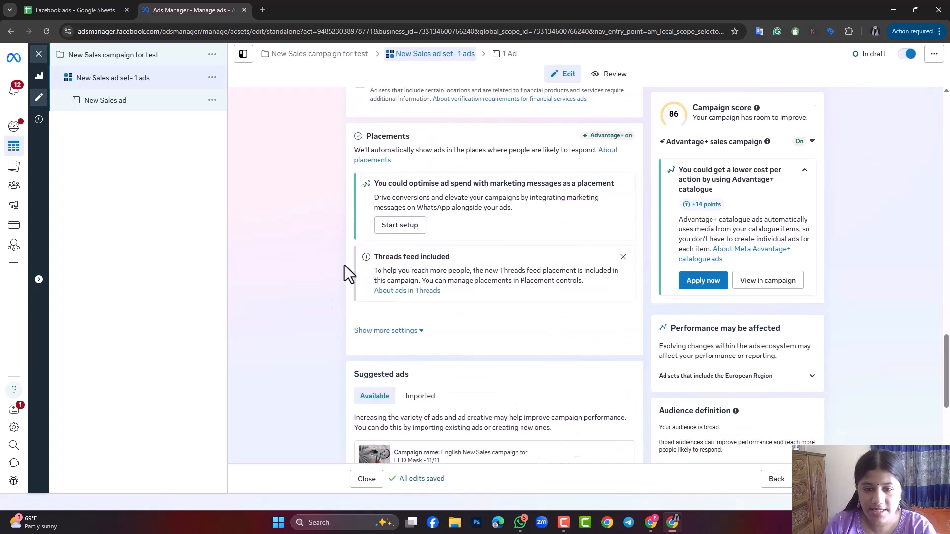
pyautogui.scroll(9, 344, 266)
pyautogui.scroll(10, 584, 324)
pyautogui.scroll(1, 482, 297)
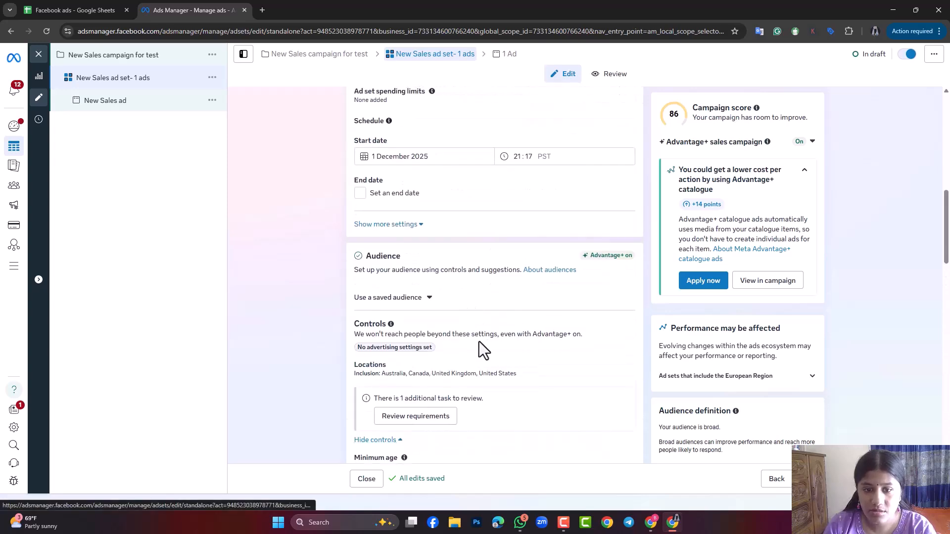
pyautogui.scroll(4, 437, 130)
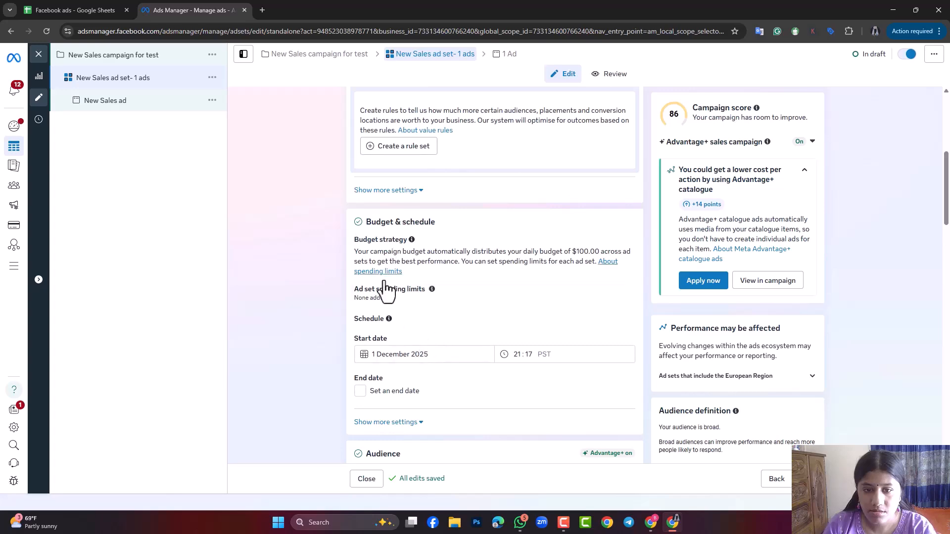
pyautogui.click(380, 191)
pyautogui.scroll(-4, 421, 374)
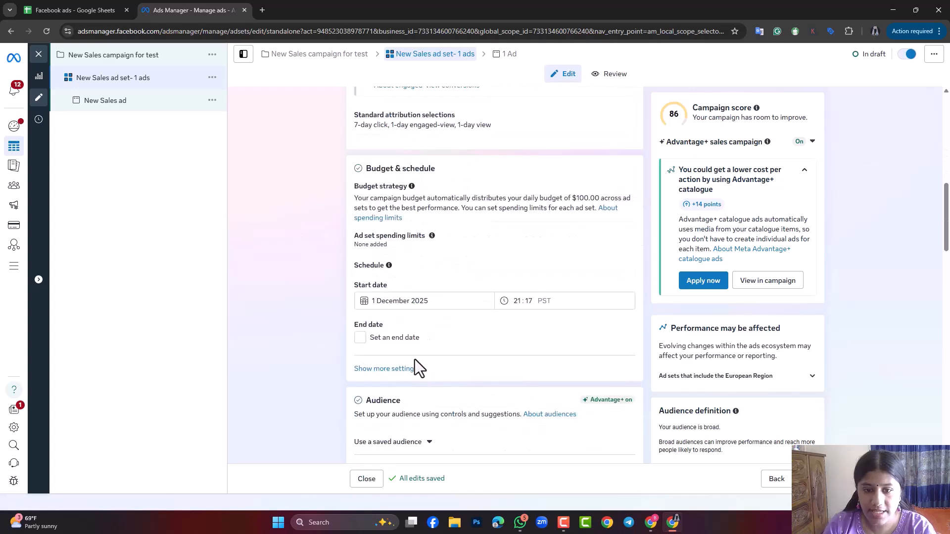
pyautogui.scroll(-3, 361, 245)
pyautogui.scroll(-9, 358, 237)
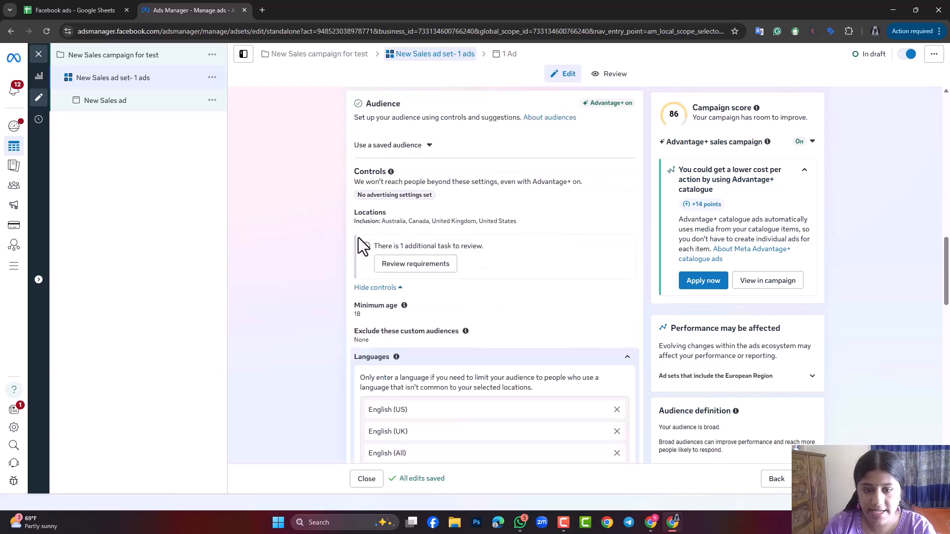
pyautogui.scroll(-5, 394, 288)
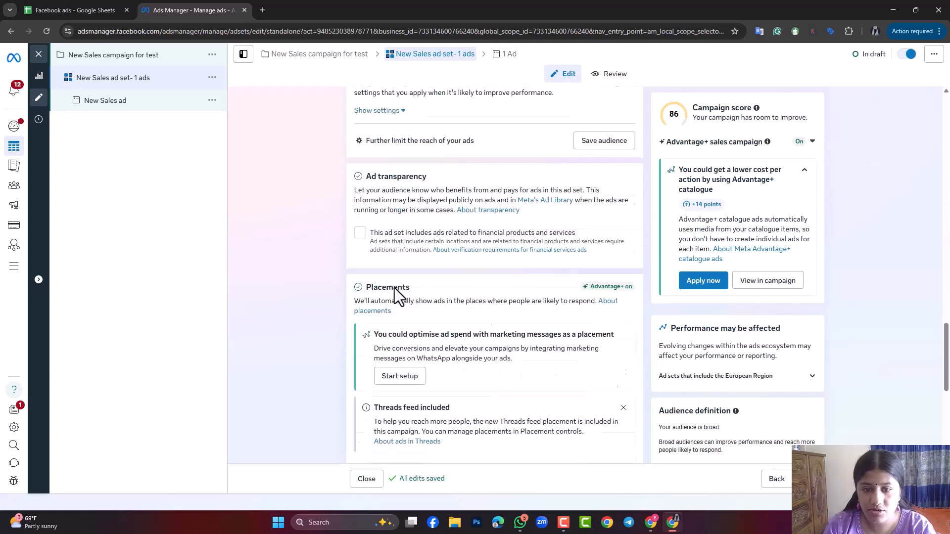
# - Set the suggested audience's gender to Women and its minimum age to 20
pyautogui.scroll(8, 394, 288)
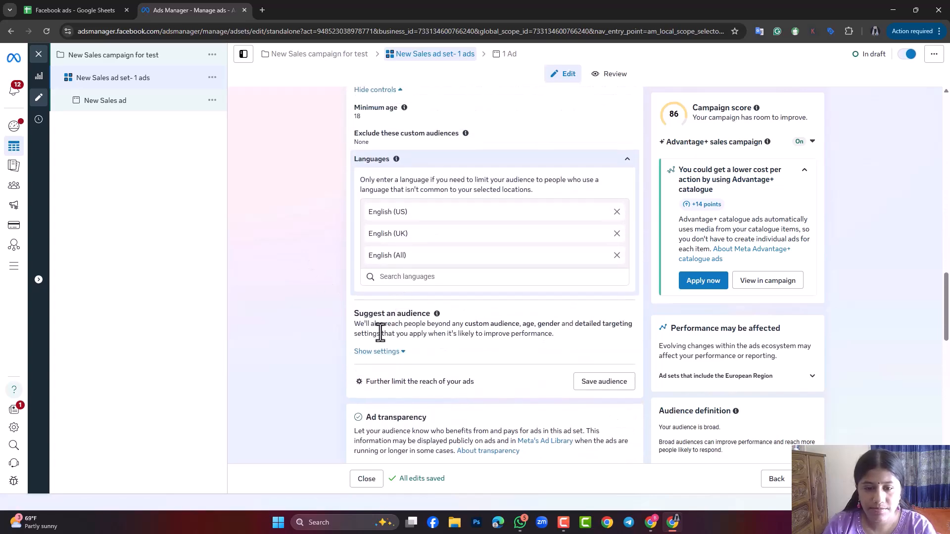
pyautogui.click(376, 351)
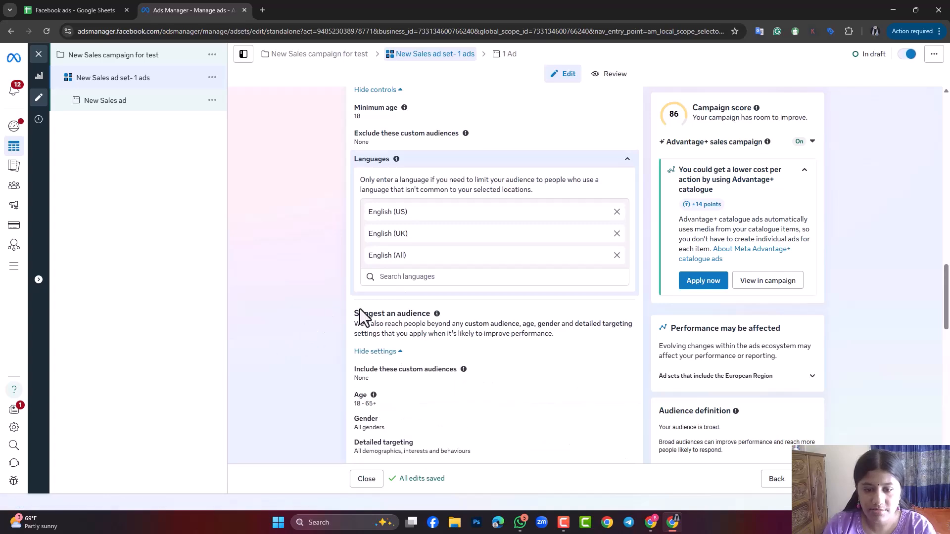
pyautogui.scroll(-3, 441, 392)
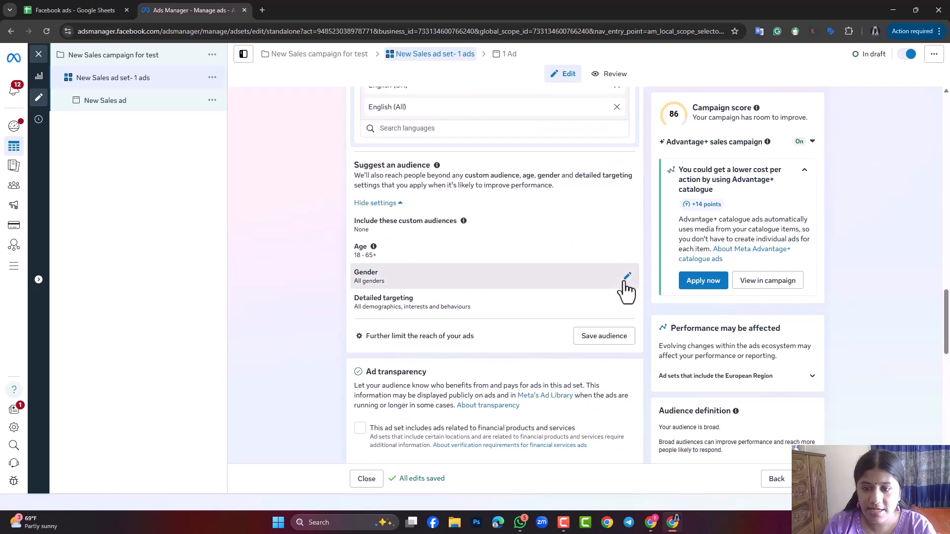
pyautogui.click(622, 281)
pyautogui.click(435, 178)
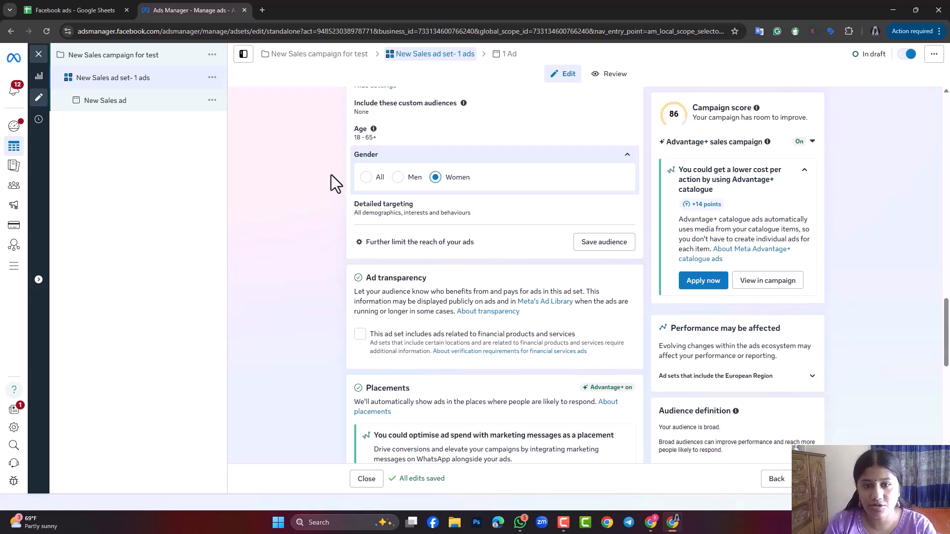
pyautogui.click(628, 134)
pyautogui.click(392, 158)
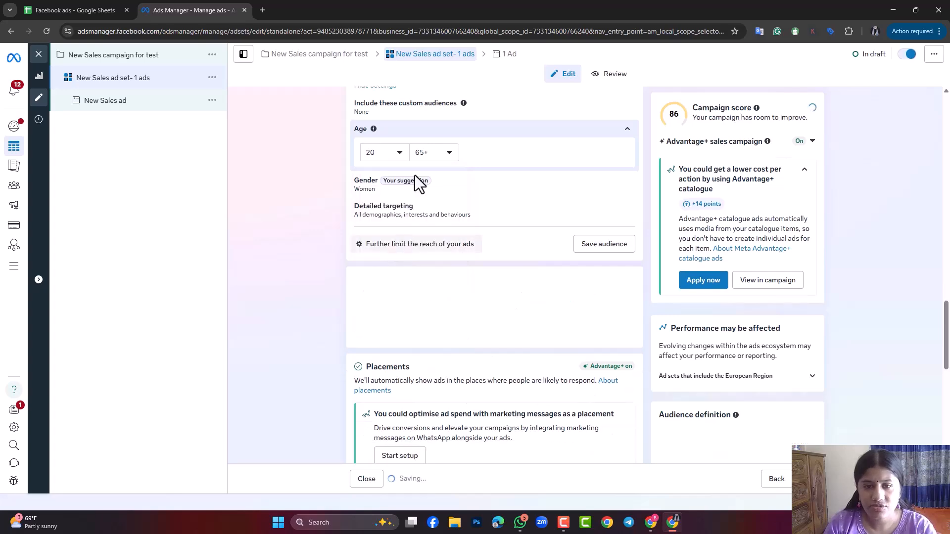
# - Exclude Audience Network and Threads from the platforms in the ad set's placement settings
pyautogui.scroll(-10, 365, 307)
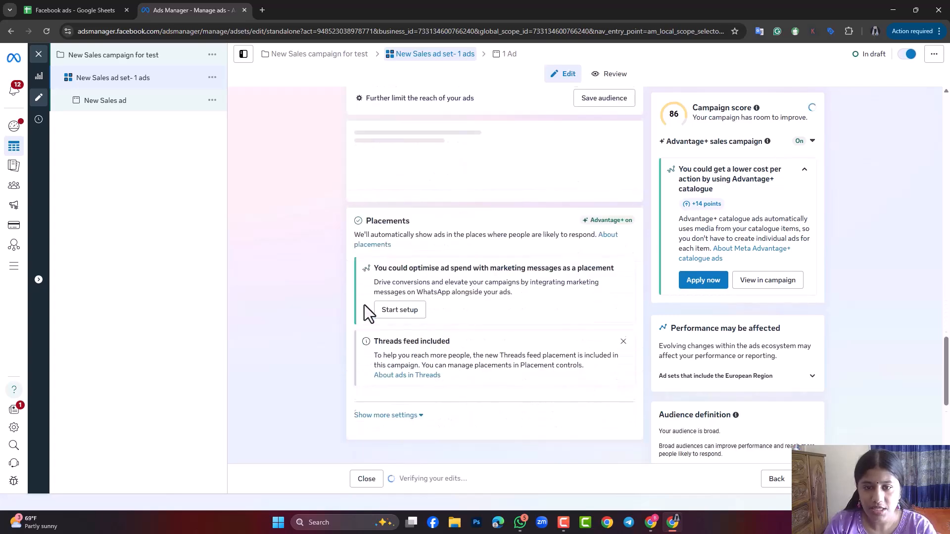
pyautogui.scroll(10, 364, 305)
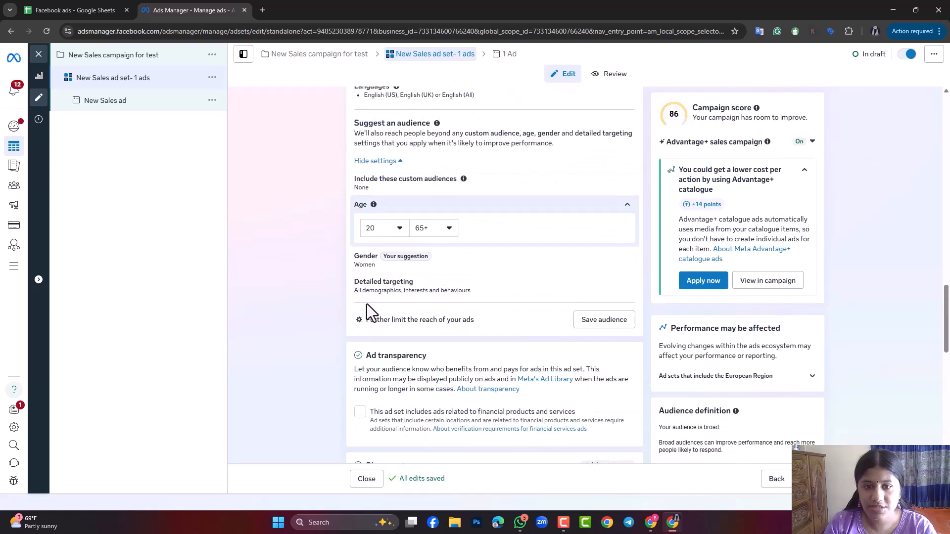
pyautogui.scroll(15, 428, 162)
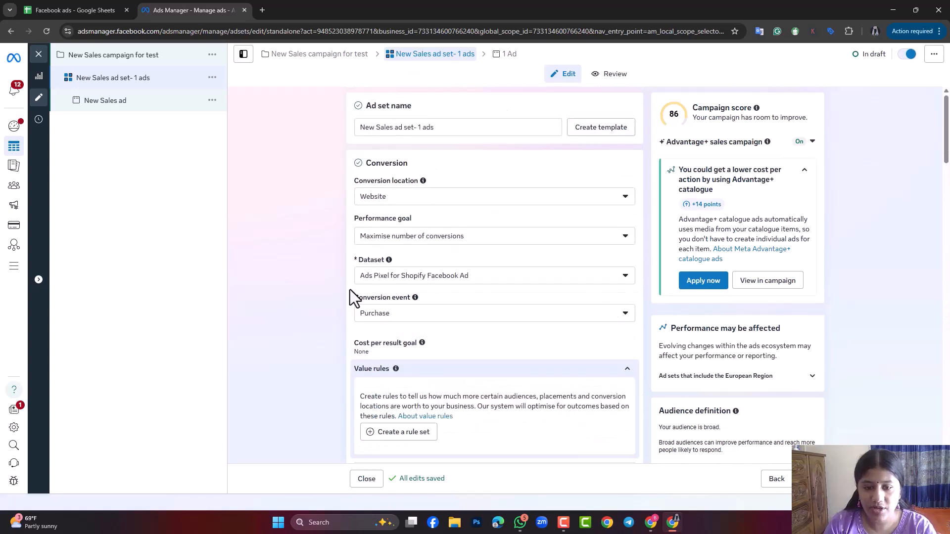
pyautogui.scroll(-5, 349, 290)
pyautogui.scroll(-10, 361, 314)
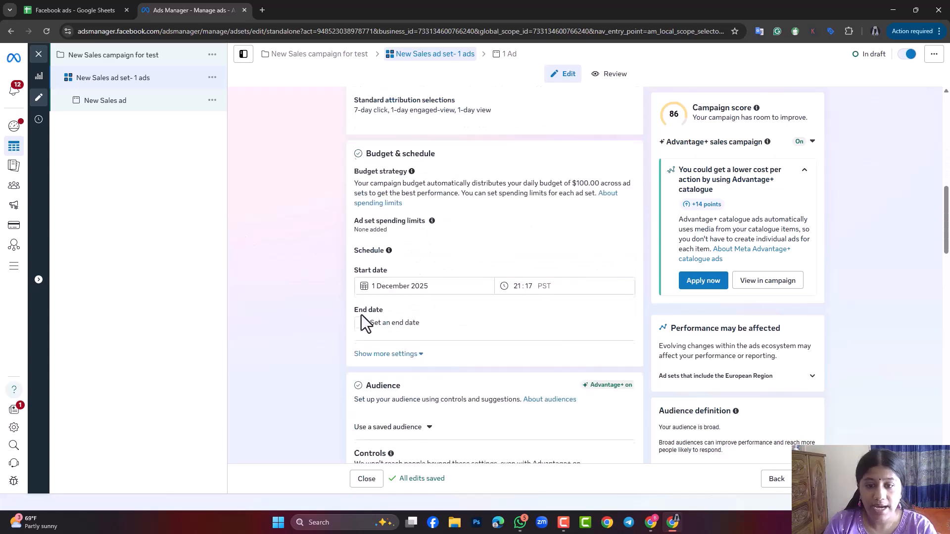
pyautogui.scroll(-10, 361, 315)
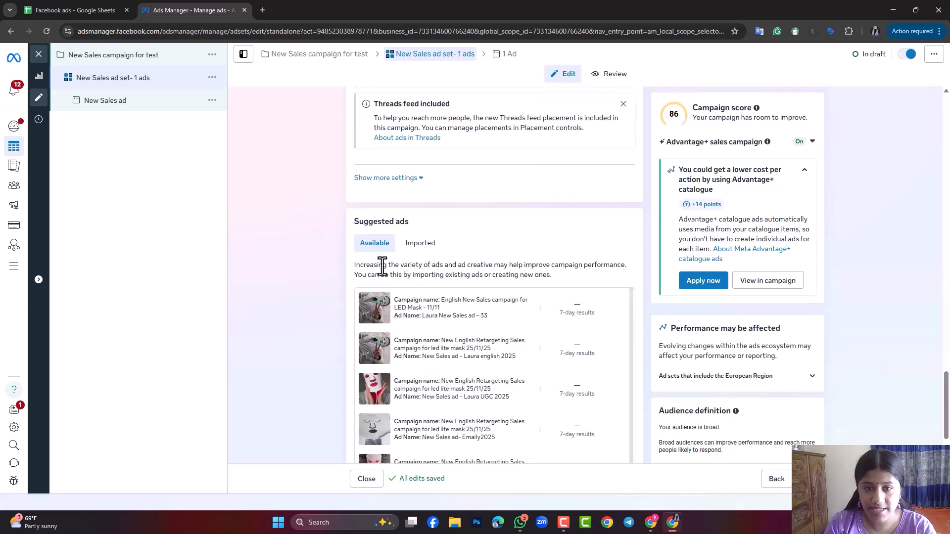
pyautogui.click(390, 179)
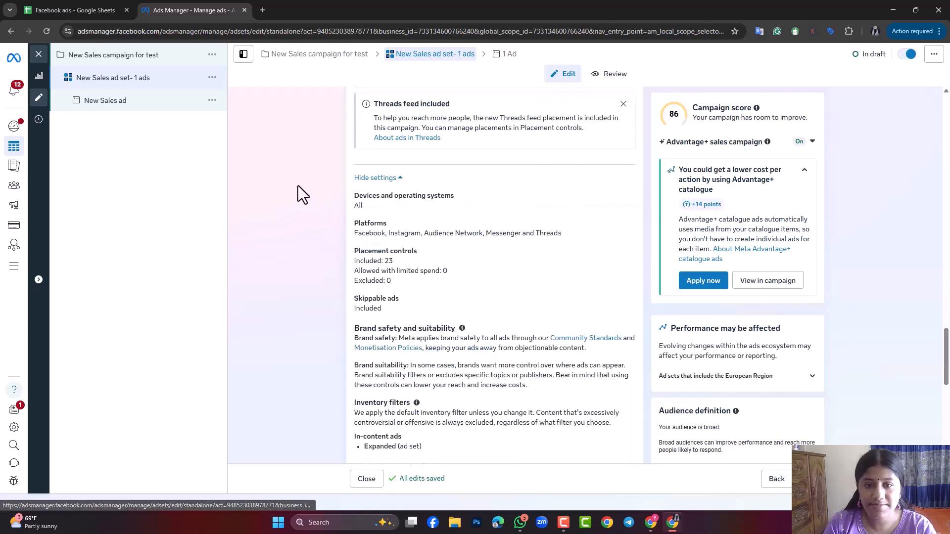
pyautogui.click(626, 201)
pyautogui.click(626, 196)
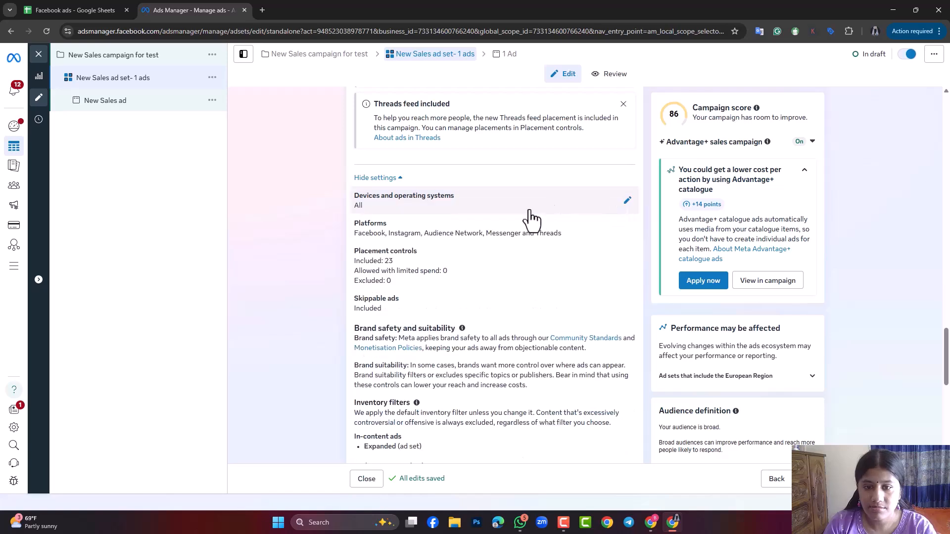
pyautogui.click(629, 231)
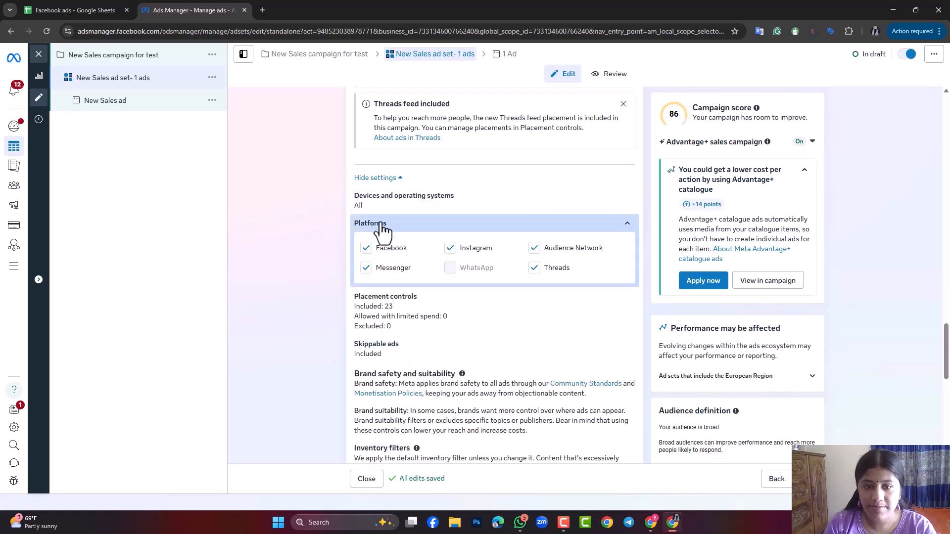
pyautogui.click(533, 250)
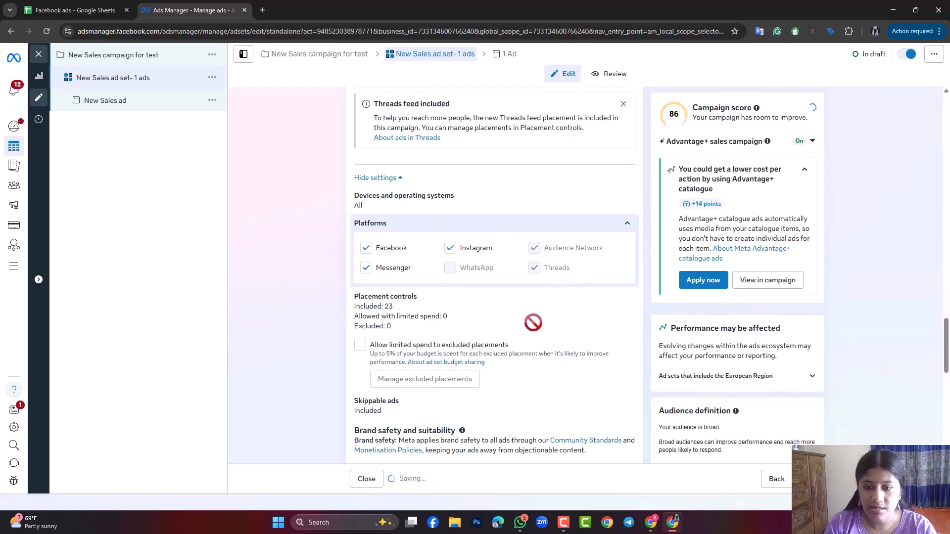
pyautogui.click(367, 270)
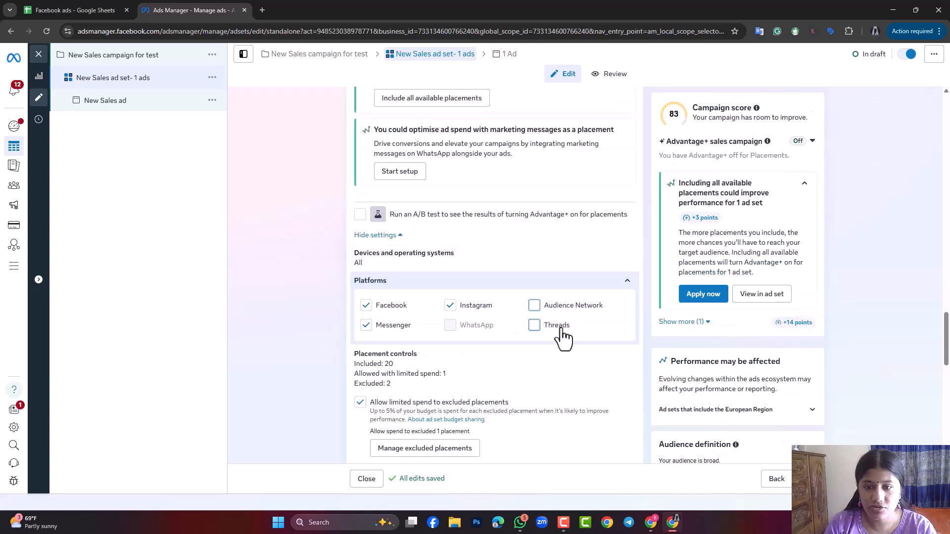
pyautogui.scroll(-12, 678, 368)
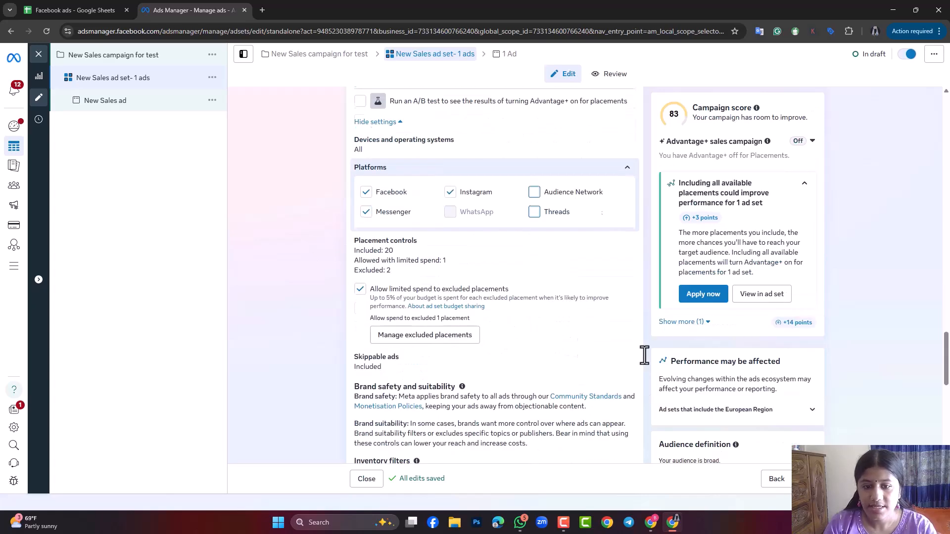
pyautogui.scroll(5, 486, 339)
pyautogui.scroll(15, 486, 339)
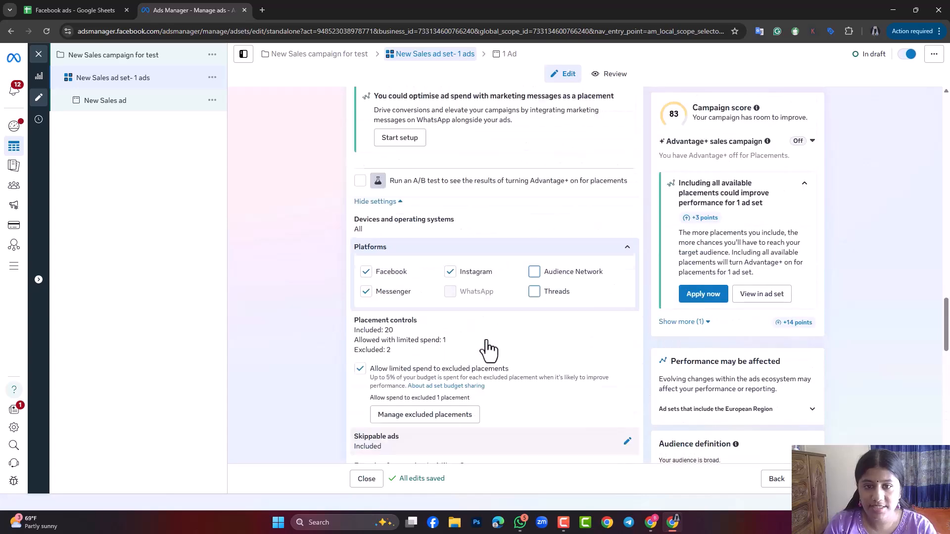
pyautogui.scroll(5, 486, 340)
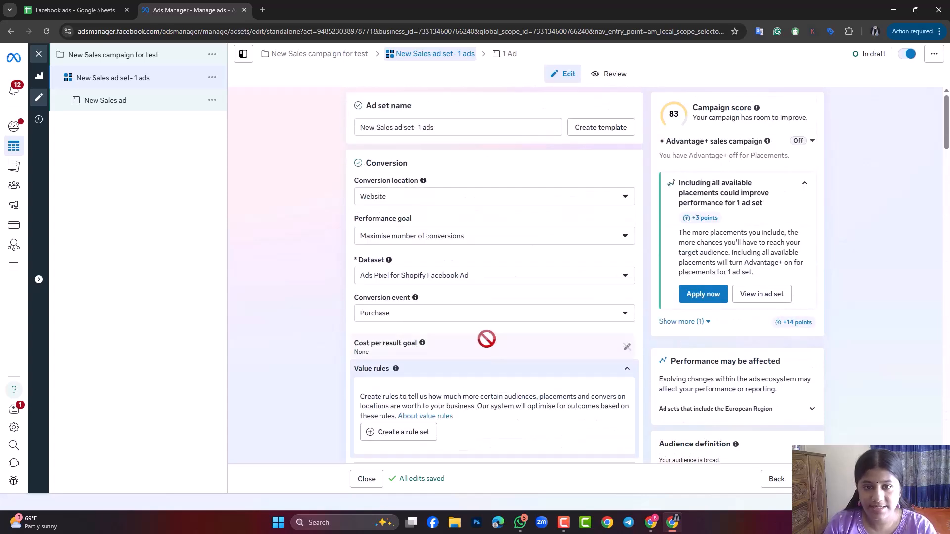
# - Rename the new ad by appending a hyphen, the person's first name and 20006 to "New Sales ad"
pyautogui.click(116, 102)
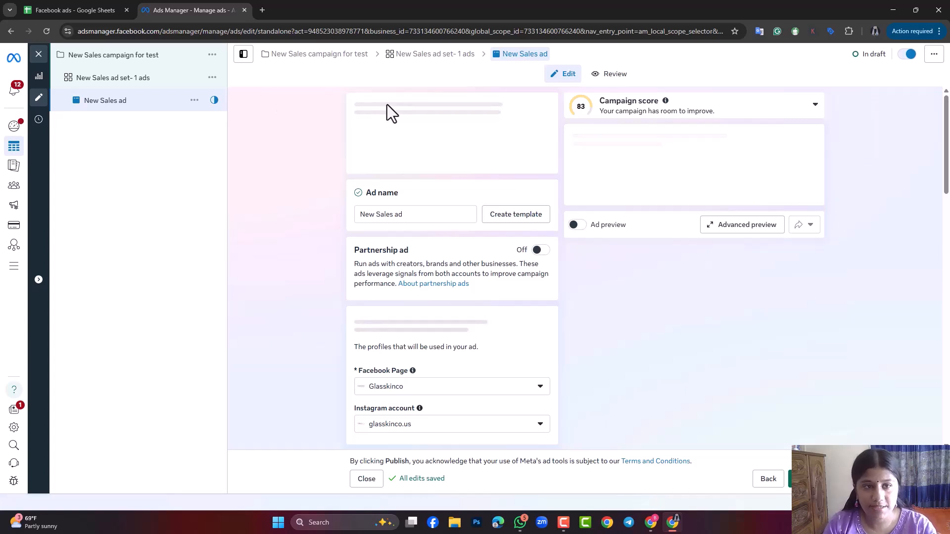
pyautogui.click(412, 128)
pyautogui.write('-')
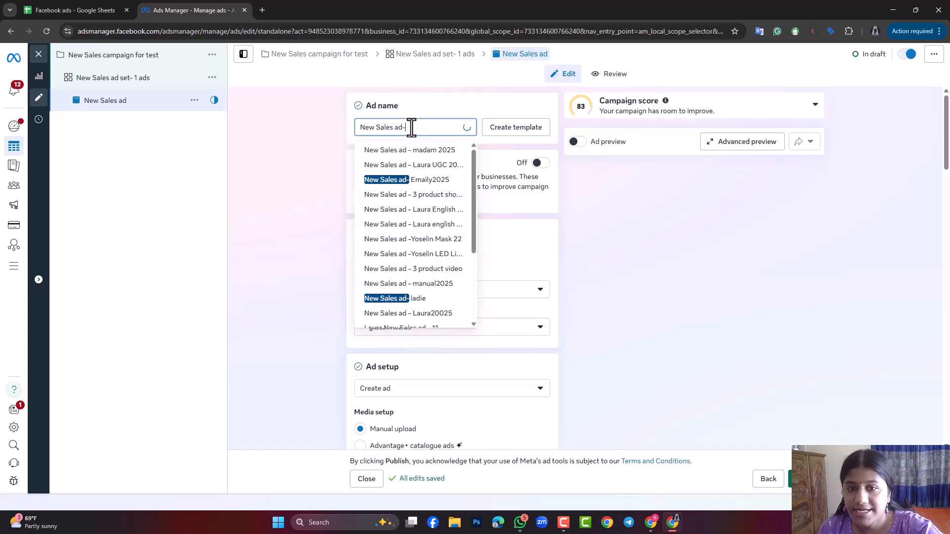
pyautogui.write('l')
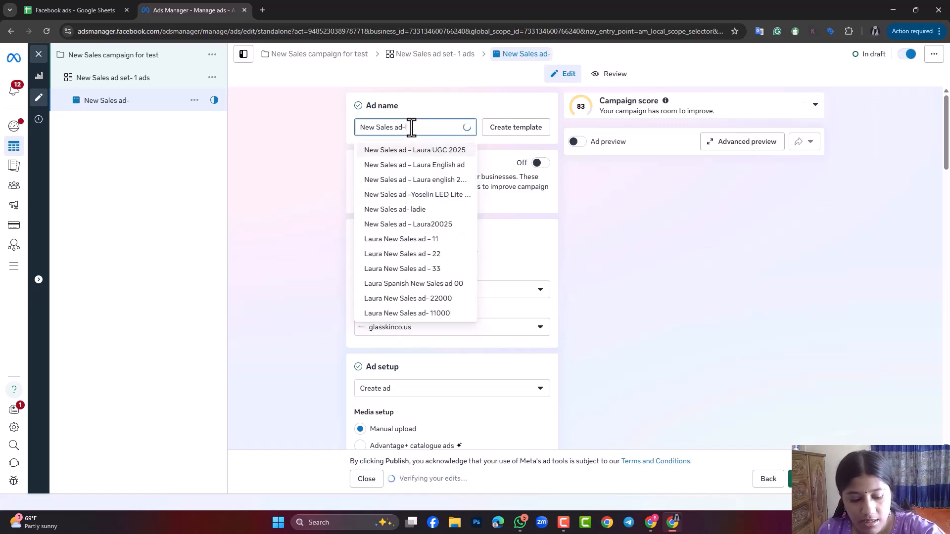
pyautogui.write('aura')
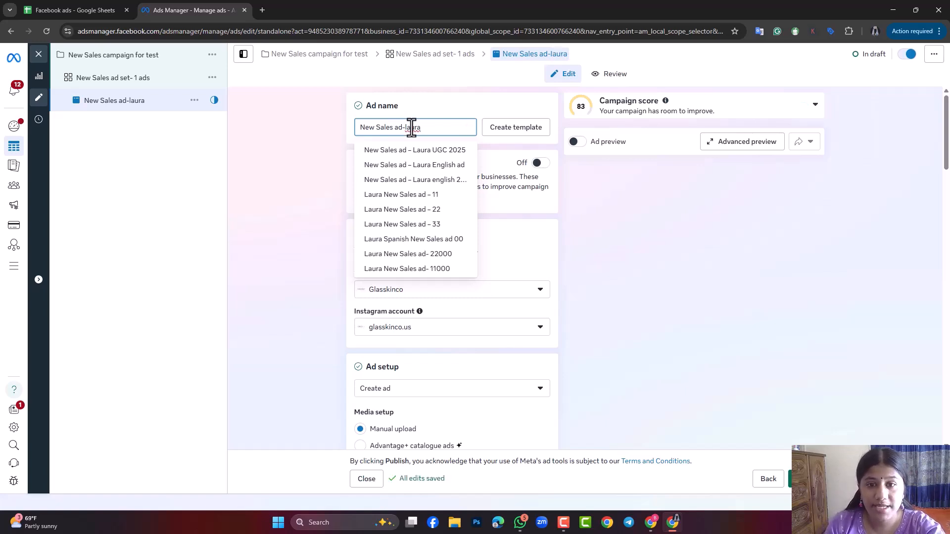
pyautogui.write('2000')
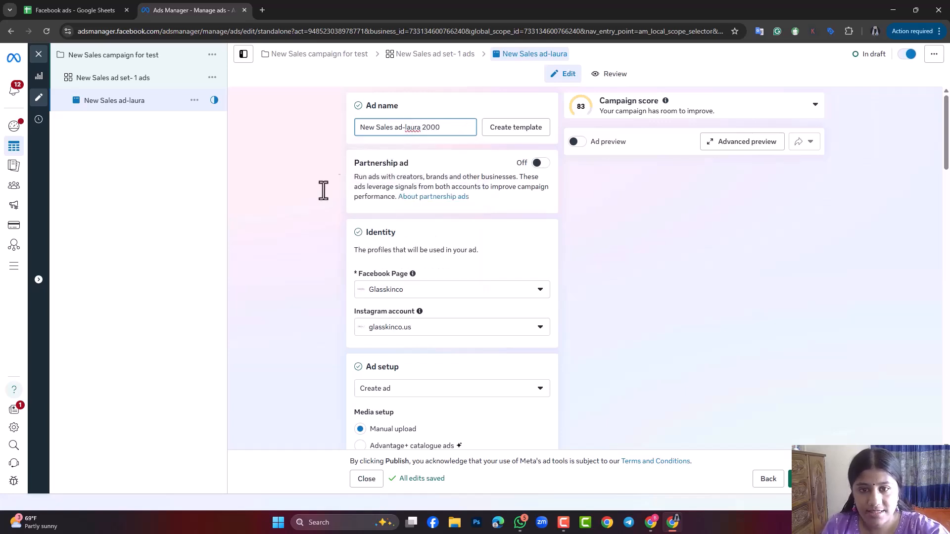
pyautogui.write('6')
pyautogui.click(260, 181)
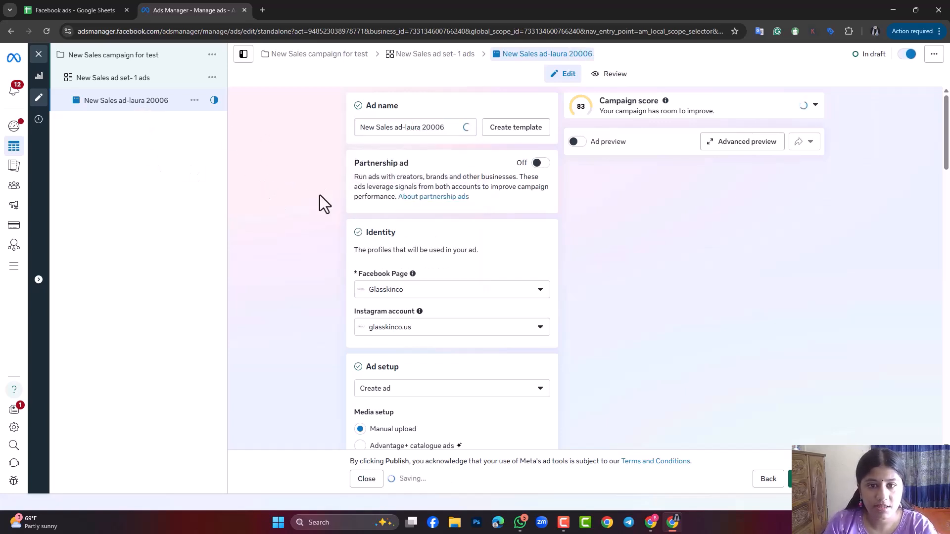
# - Open the empty website URL for entry in the ad's destination settings
pyautogui.scroll(-3, 320, 221)
pyautogui.scroll(-6, 334, 277)
pyautogui.scroll(-1, 333, 270)
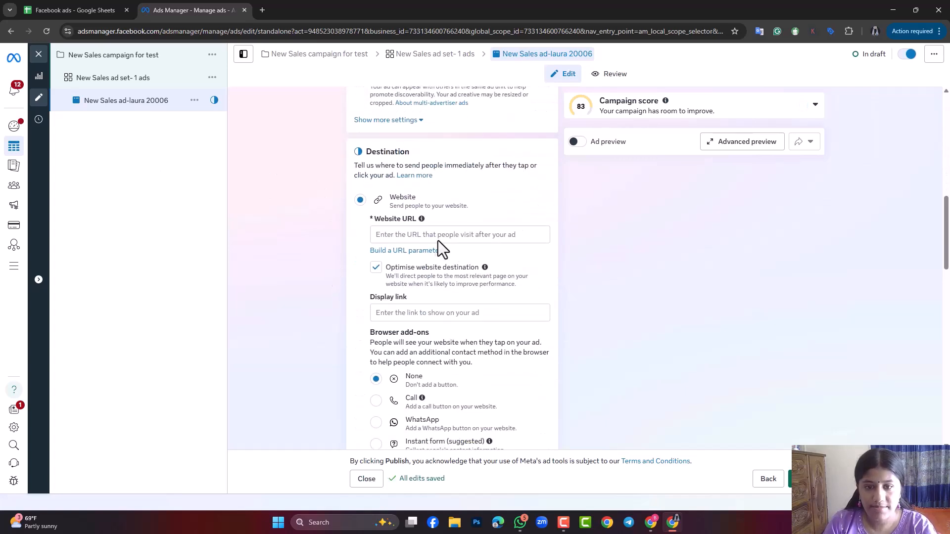
pyautogui.click(419, 236)
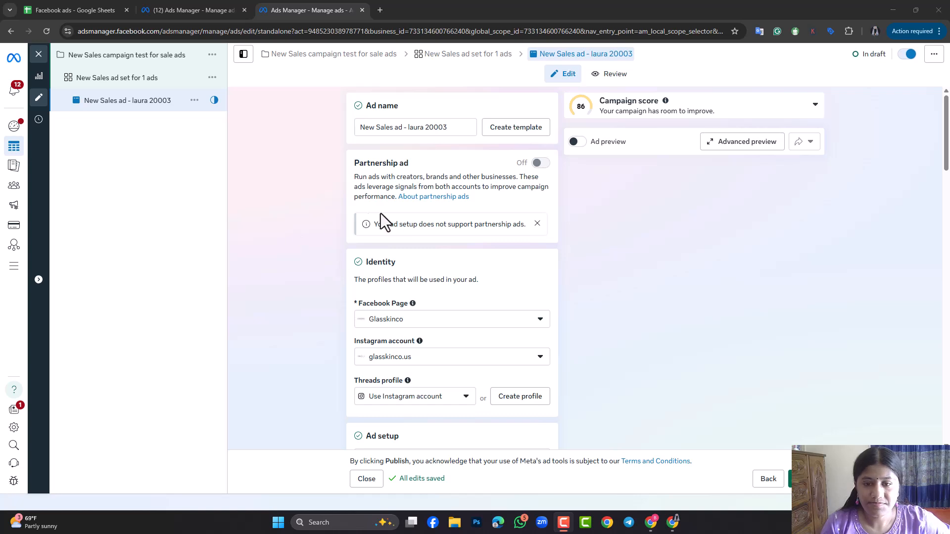
# - Examine the sales ad's identity, ad setup, destination, creative testing, language and tracking settings
pyautogui.scroll(-3, 495, 272)
pyautogui.scroll(3, 450, 242)
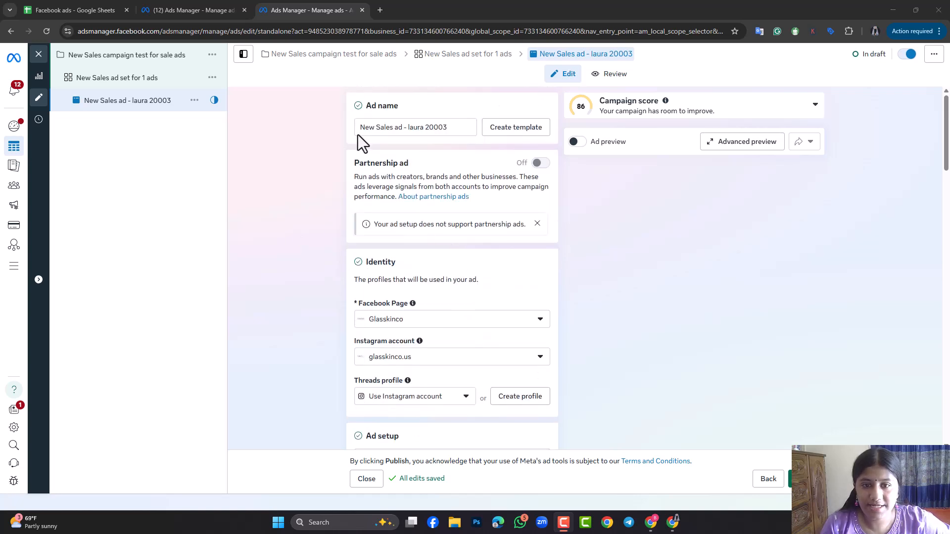
pyautogui.scroll(-1, 382, 272)
pyautogui.scroll(-5, 314, 234)
pyautogui.scroll(-5, 320, 218)
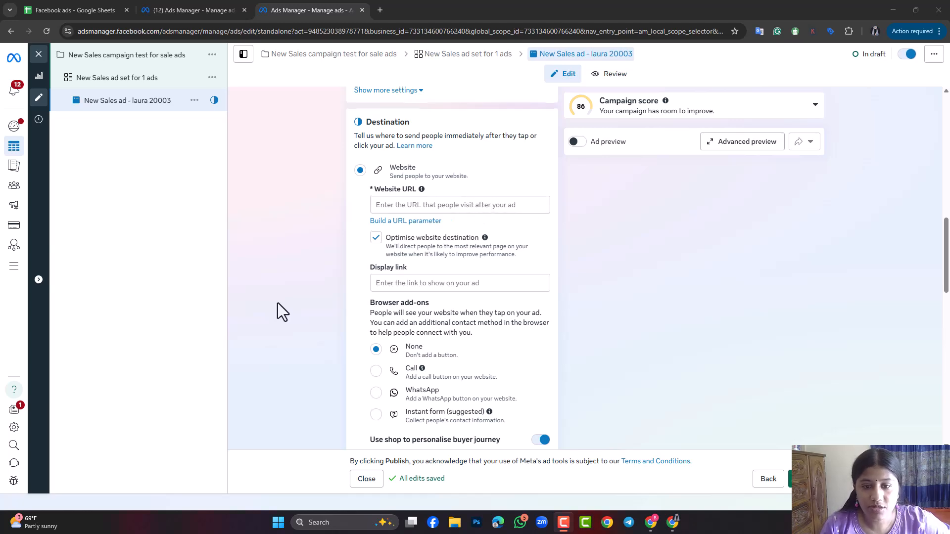
pyautogui.scroll(-10, 278, 303)
pyautogui.scroll(3, 433, 224)
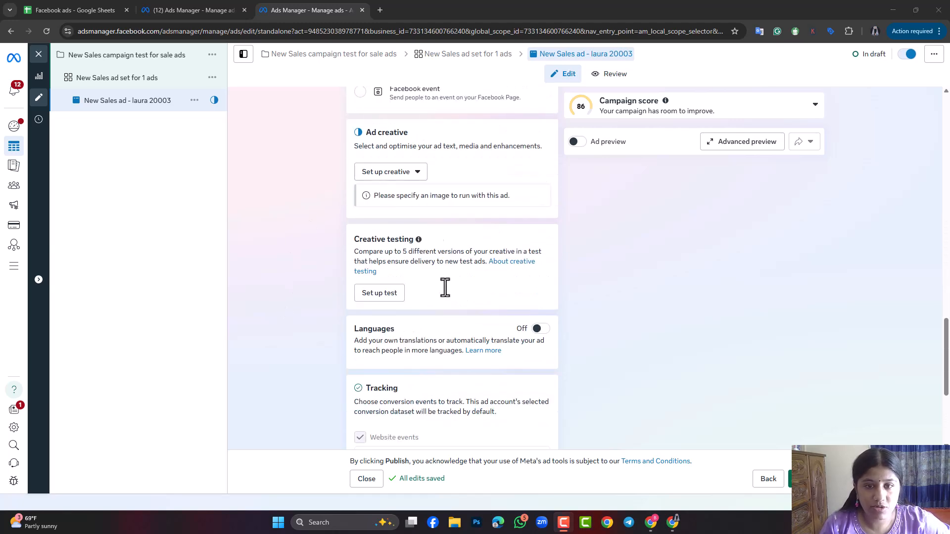
pyautogui.scroll(7, 434, 384)
pyautogui.scroll(10, 433, 386)
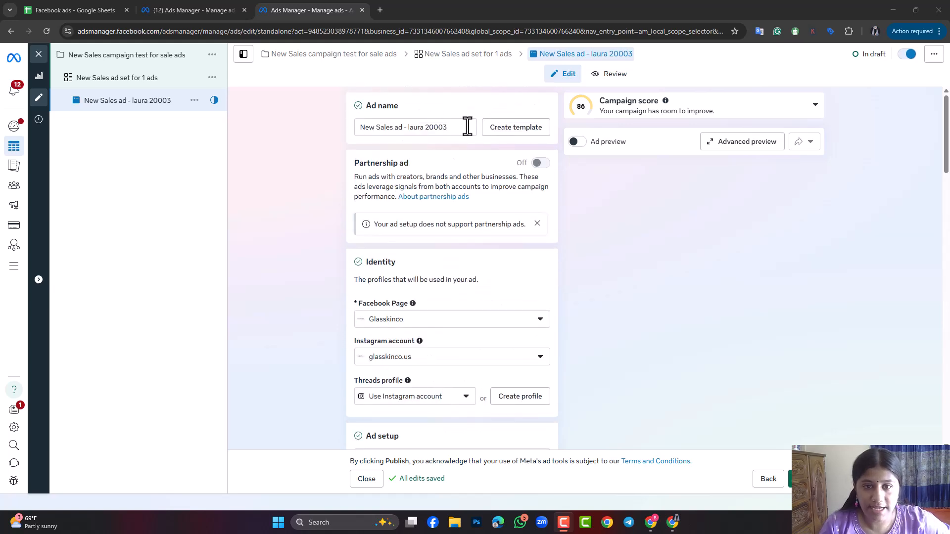
pyautogui.scroll(-5, 396, 252)
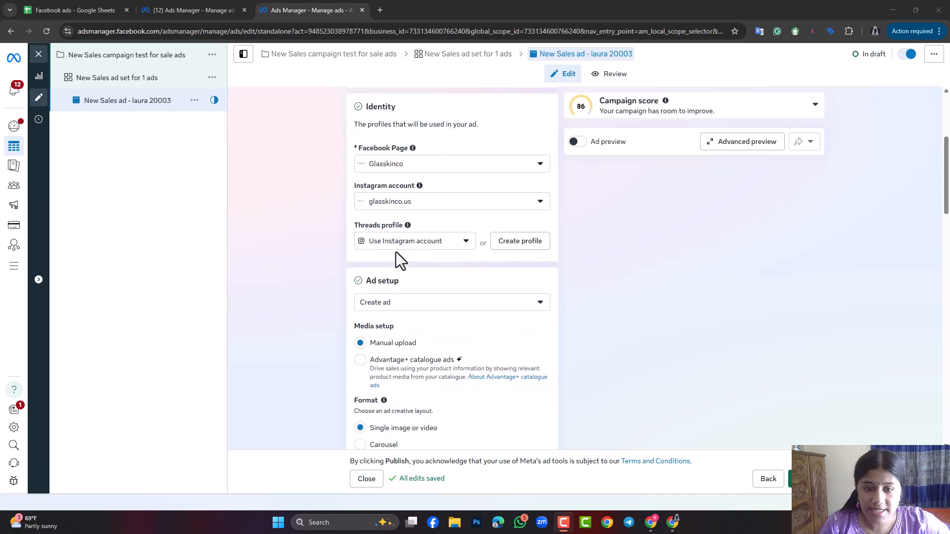
pyautogui.scroll(-3, 396, 251)
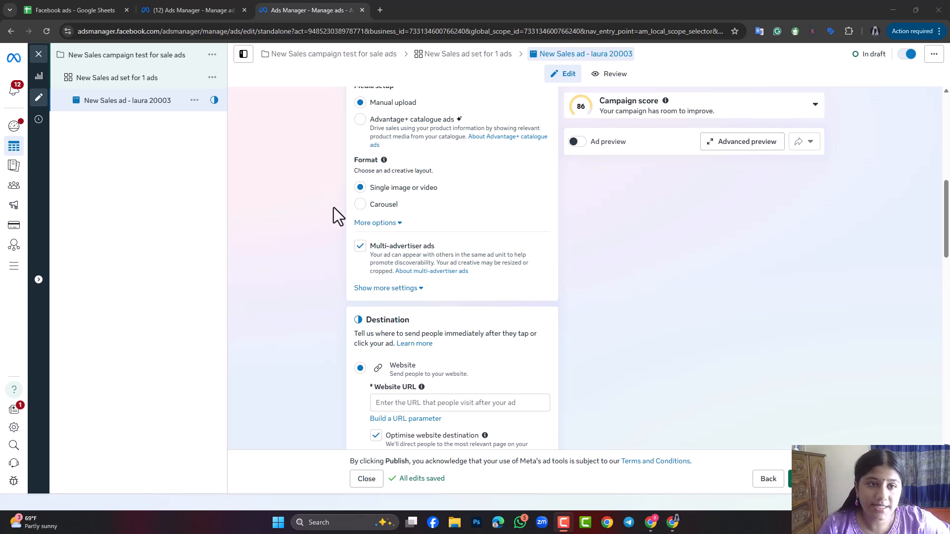
pyautogui.scroll(-6, 386, 232)
pyautogui.scroll(-7, 385, 258)
pyautogui.scroll(15, 386, 267)
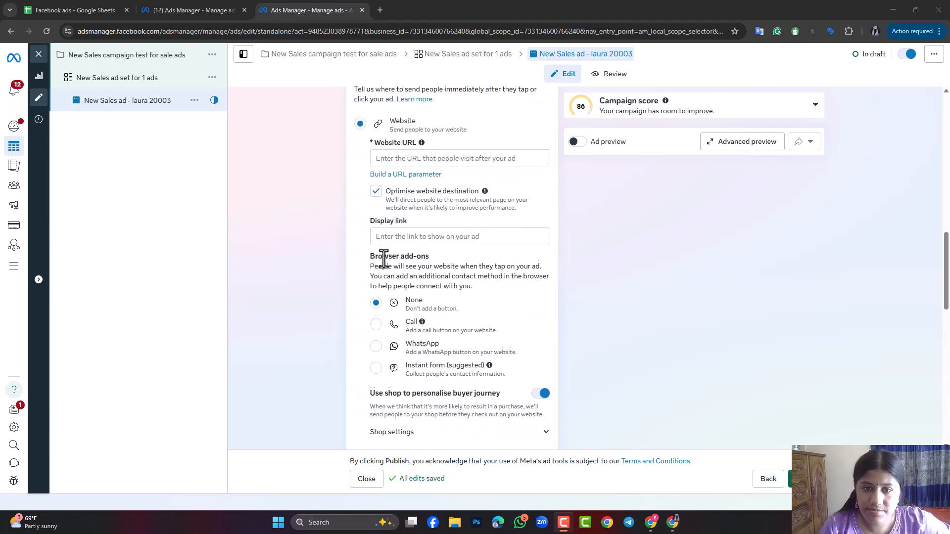
pyautogui.scroll(4, 386, 267)
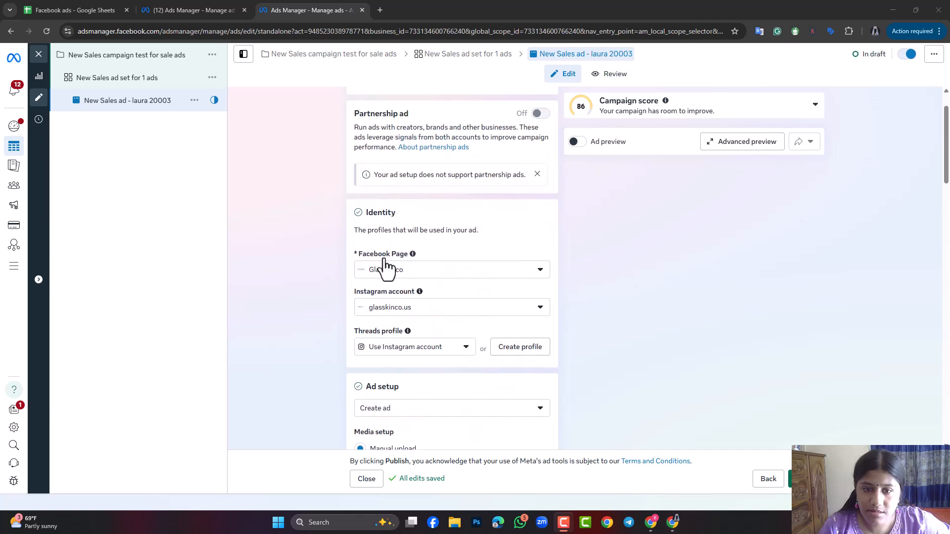
# - Start setting up the ad creative as a video ad
pyautogui.scroll(-2, 386, 267)
pyautogui.scroll(-4, 386, 268)
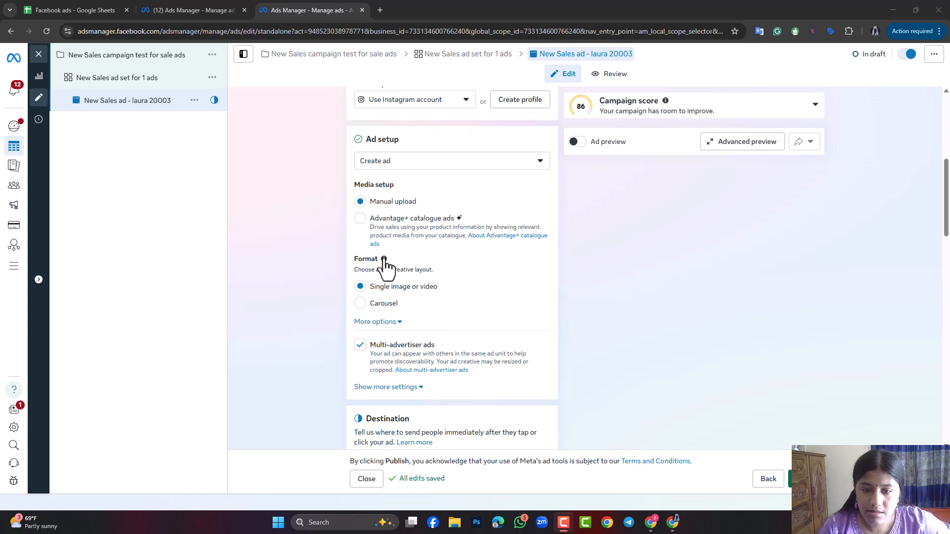
pyautogui.scroll(-8, 385, 267)
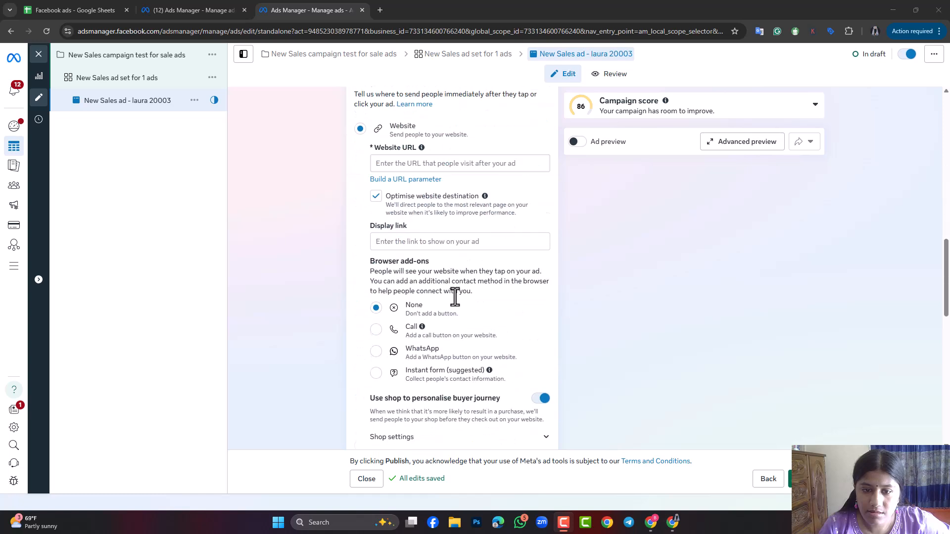
pyautogui.scroll(-4, 455, 297)
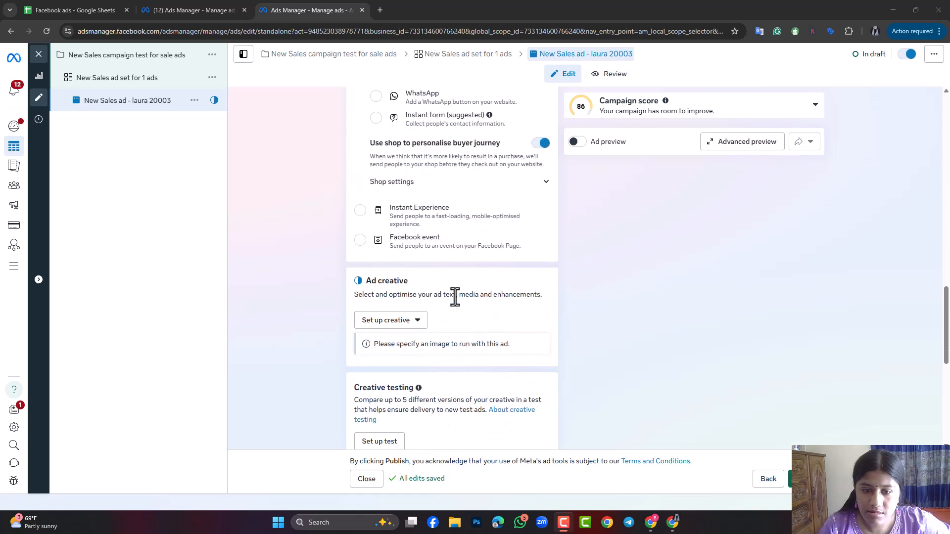
pyautogui.click(382, 323)
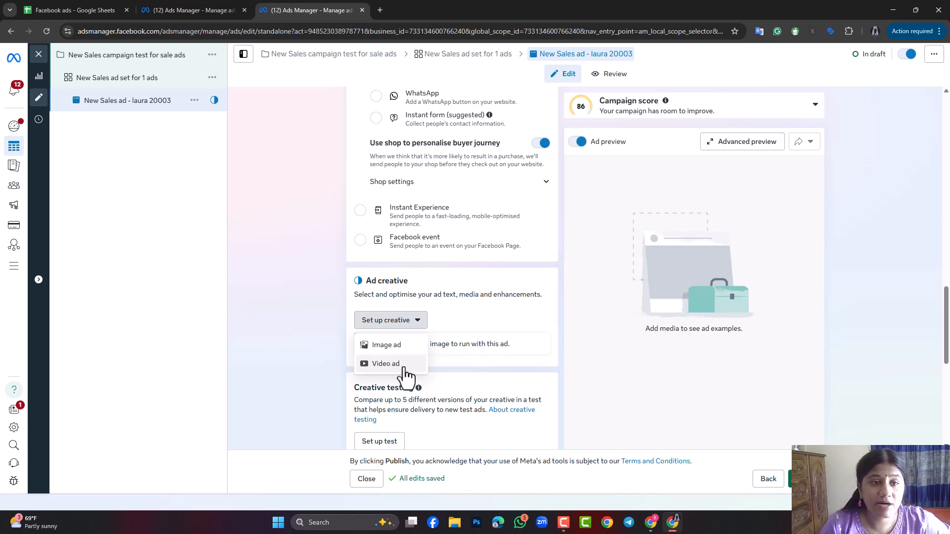
pyautogui.click(381, 363)
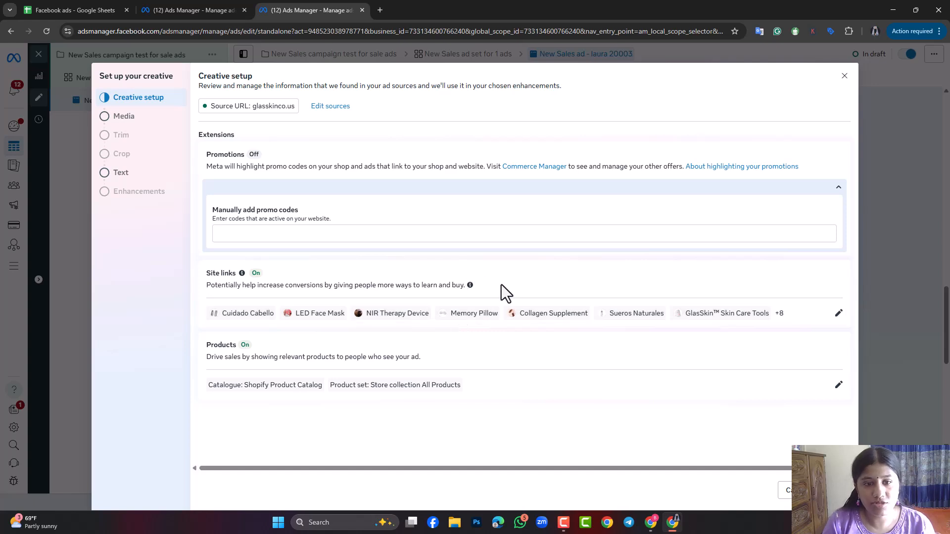
# - Remove Cuidado Cabello, Sueros Naturales, See More, Shop Now, Get Glowing! and the GlasSkin contour brush link from the creative's active site links
pyautogui.click(838, 314)
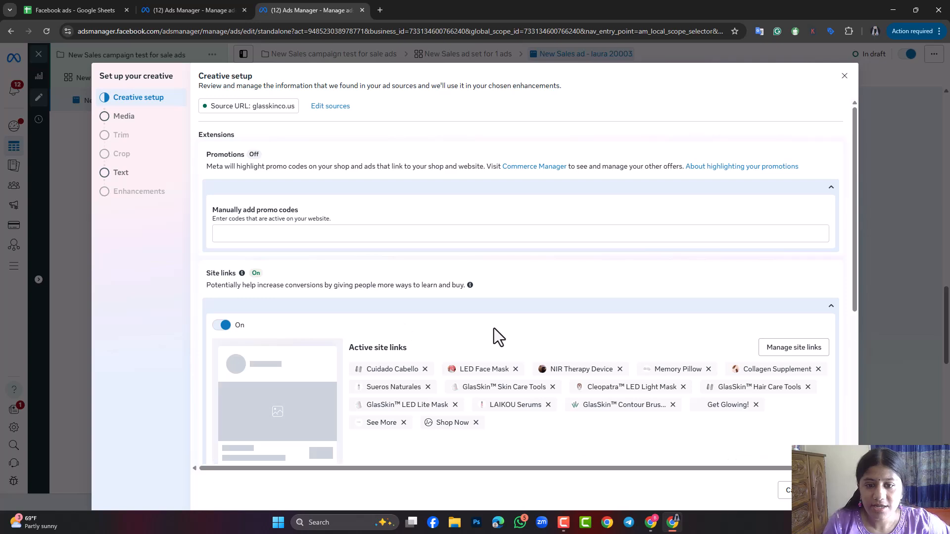
pyautogui.scroll(-1, 488, 398)
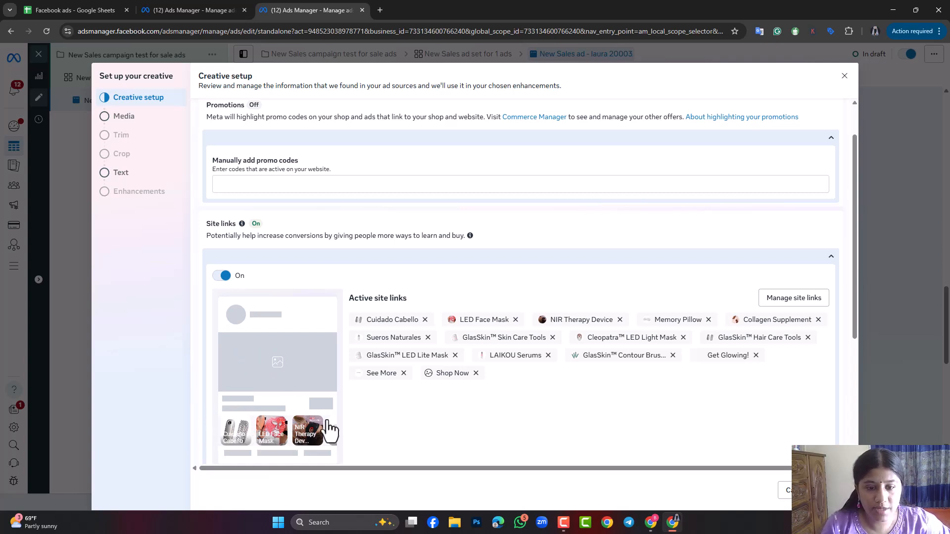
pyautogui.click(424, 319)
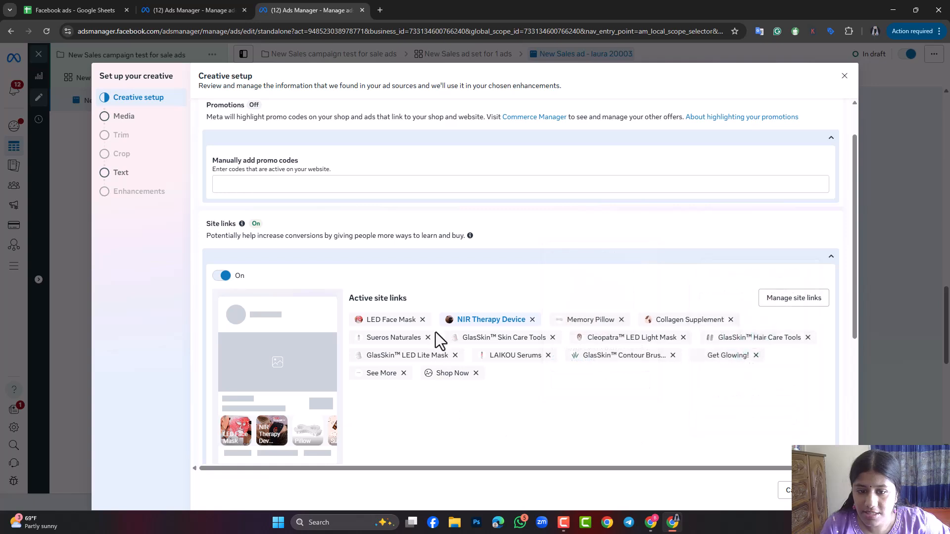
pyautogui.click(404, 373)
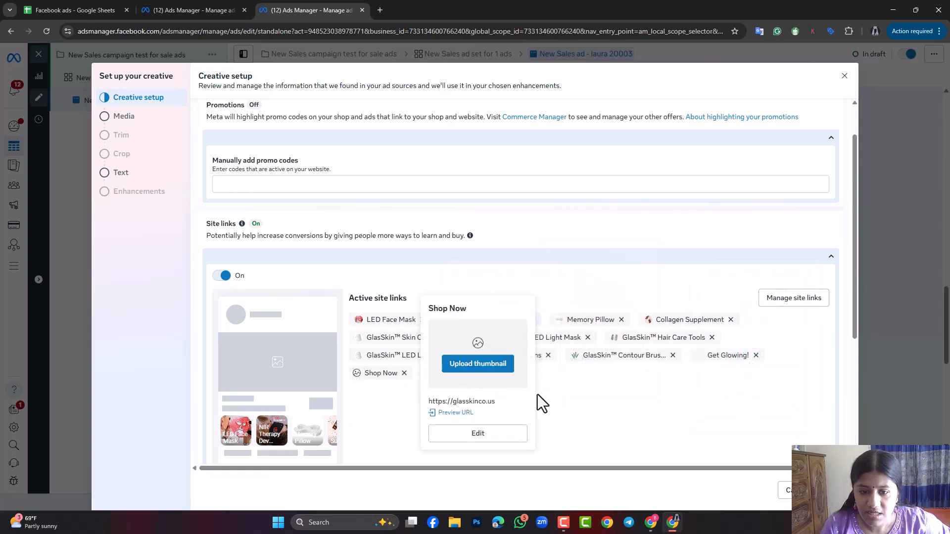
pyautogui.click(403, 376)
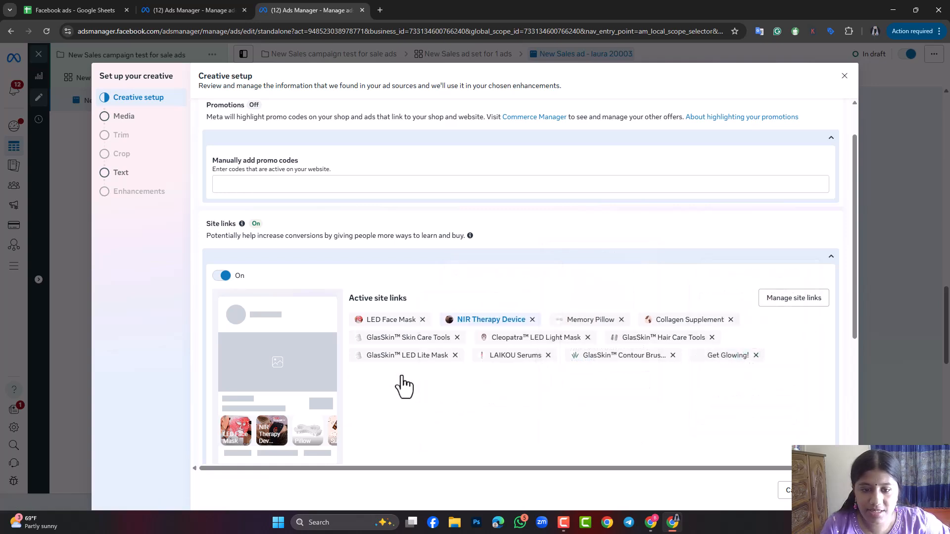
pyautogui.click(756, 355)
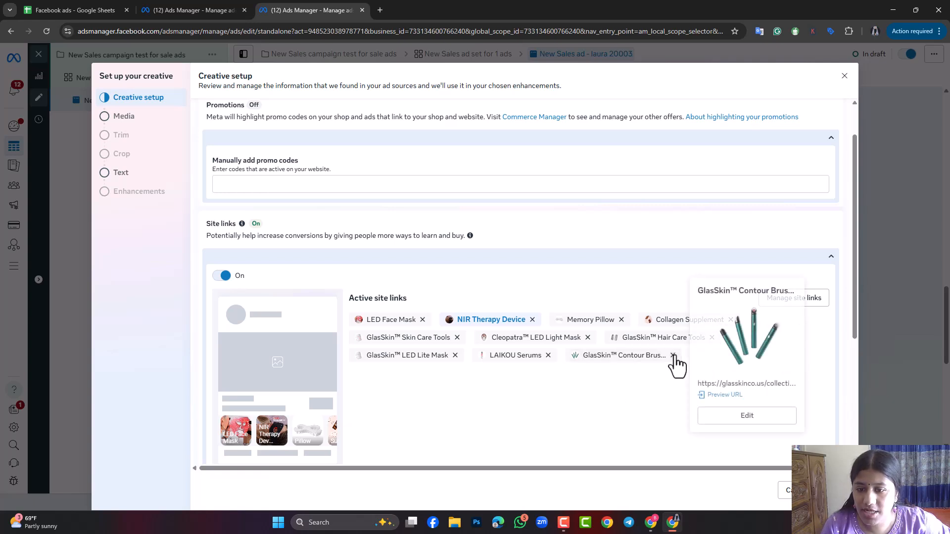
pyautogui.click(673, 355)
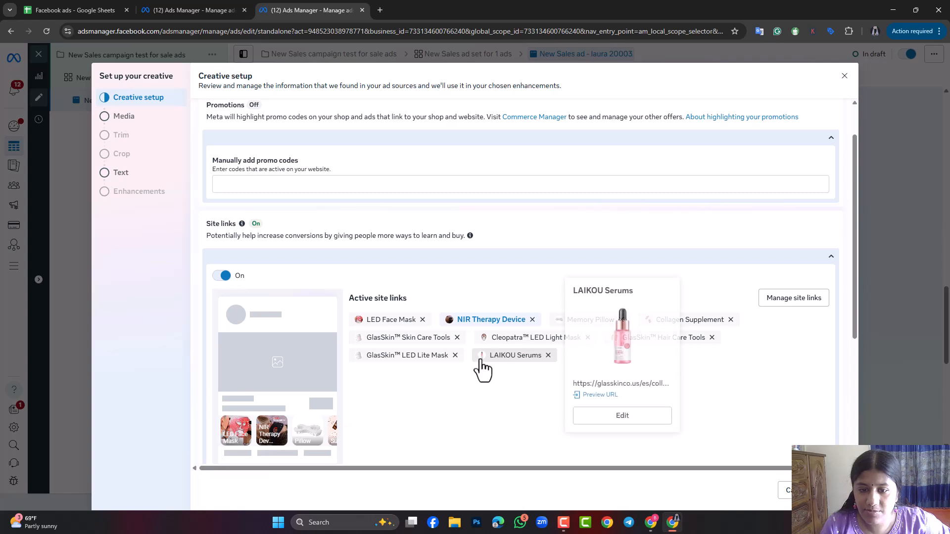
# - Remove LAIKOU Serums, Cleopatra LED Light Mask, LED Face Mask, Collagen Supplement and GlasSkin Hair Care Tools from the active site links
pyautogui.moveTo(416, 364)
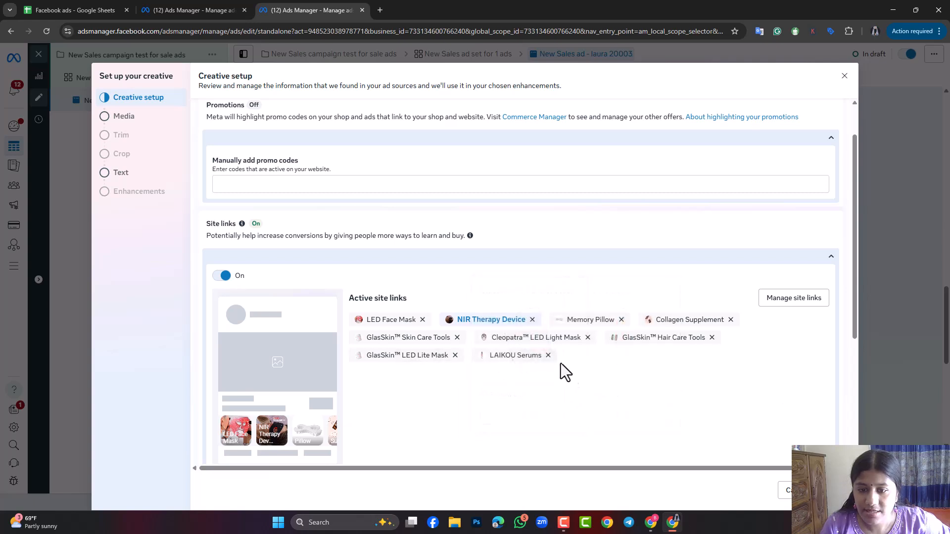
pyautogui.click(551, 355)
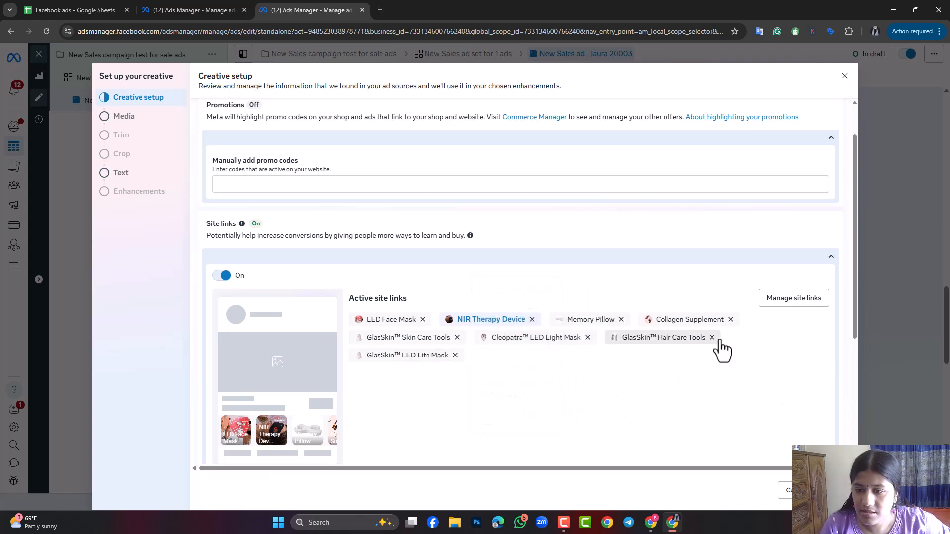
pyautogui.click(588, 338)
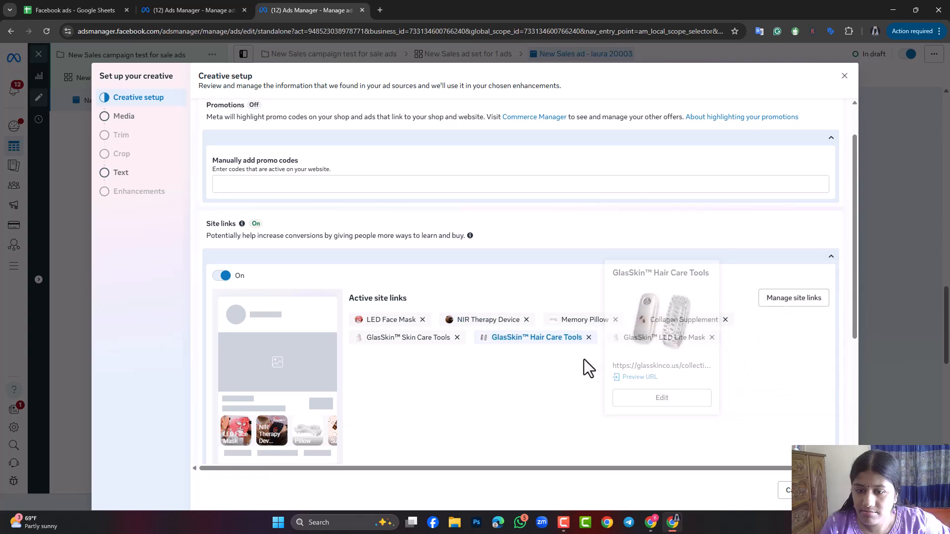
pyautogui.click(423, 321)
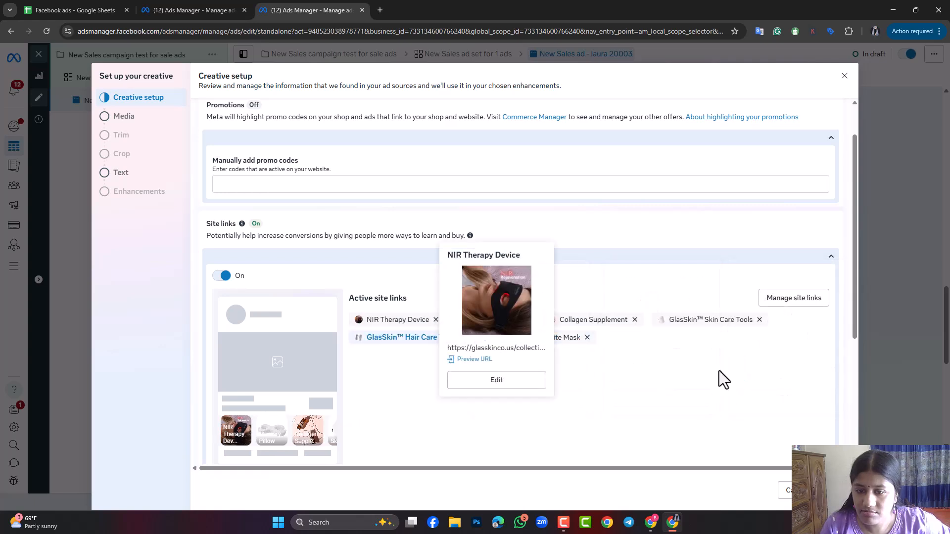
pyautogui.click(635, 321)
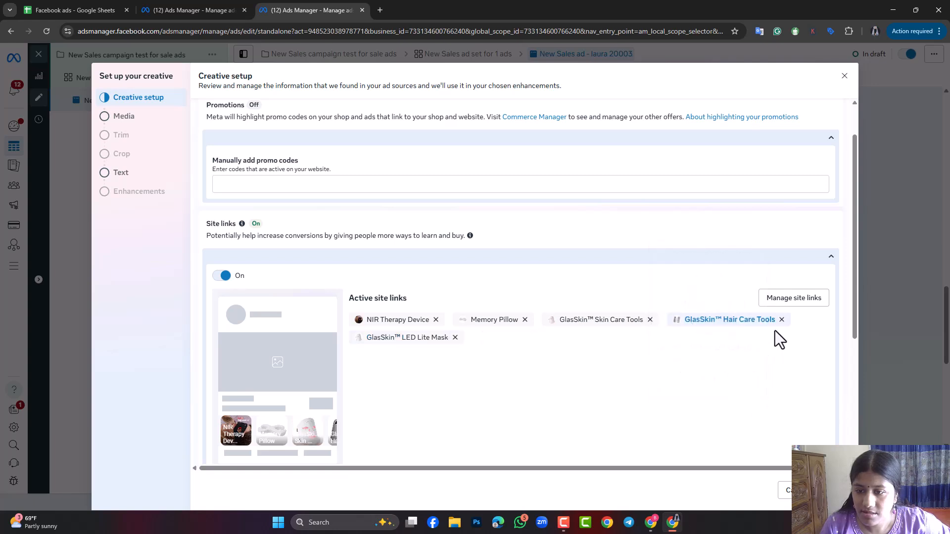
pyautogui.click(781, 319)
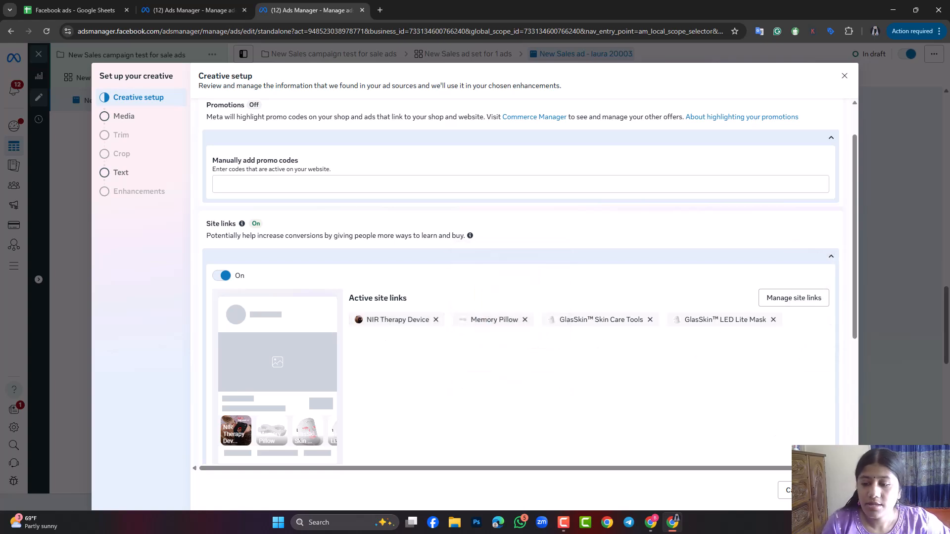
pyautogui.scroll(-4, 636, 435)
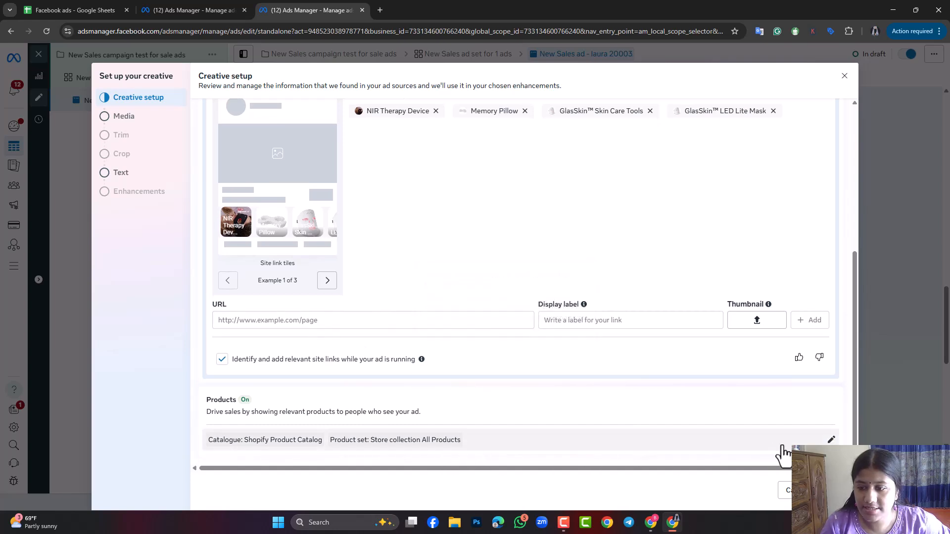
# - Start a new product set from the Shopify Product Catalog for the ad's products and filter it by the Product attribute
pyautogui.click(399, 443)
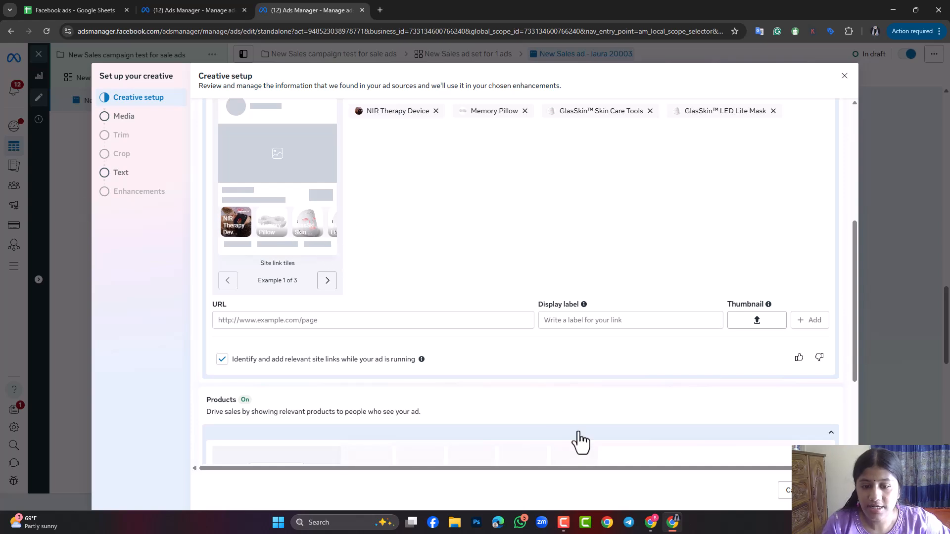
pyautogui.scroll(-3, 456, 365)
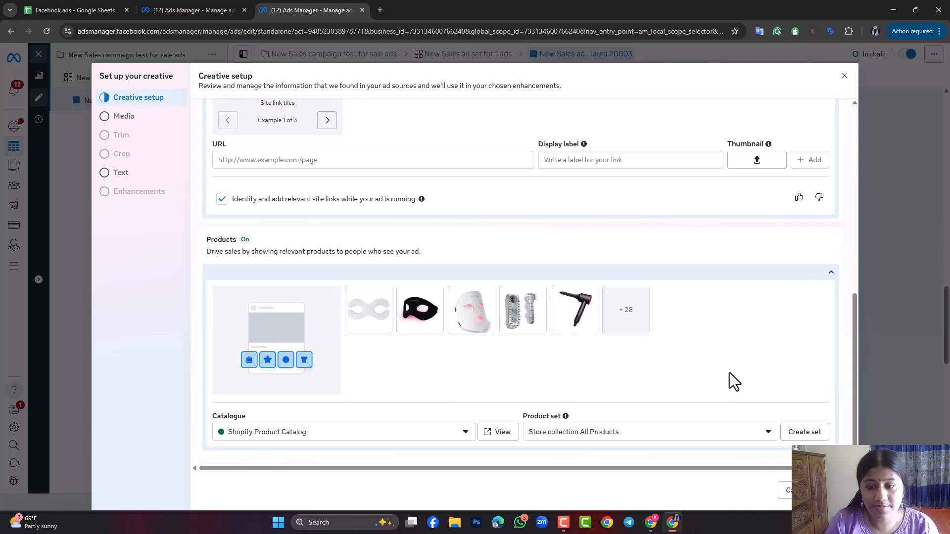
pyautogui.click(713, 430)
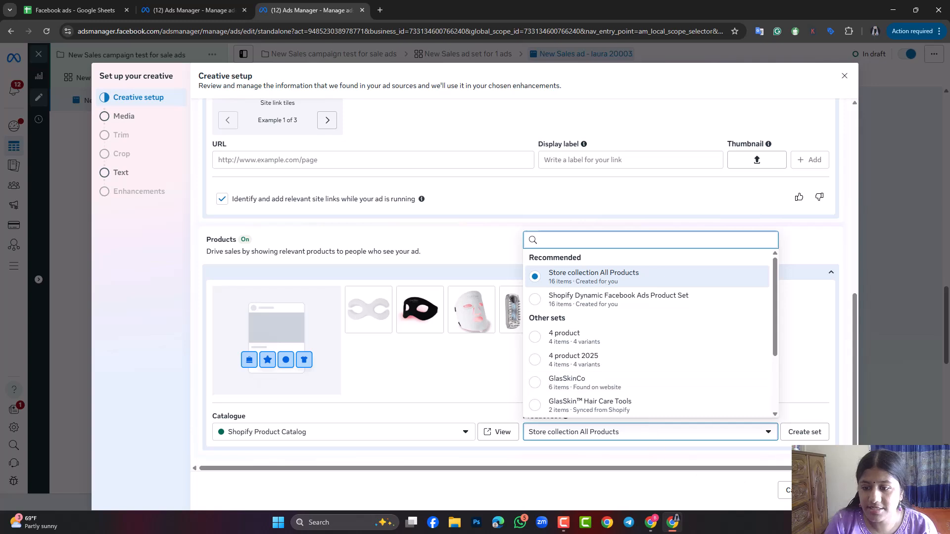
pyautogui.click(807, 433)
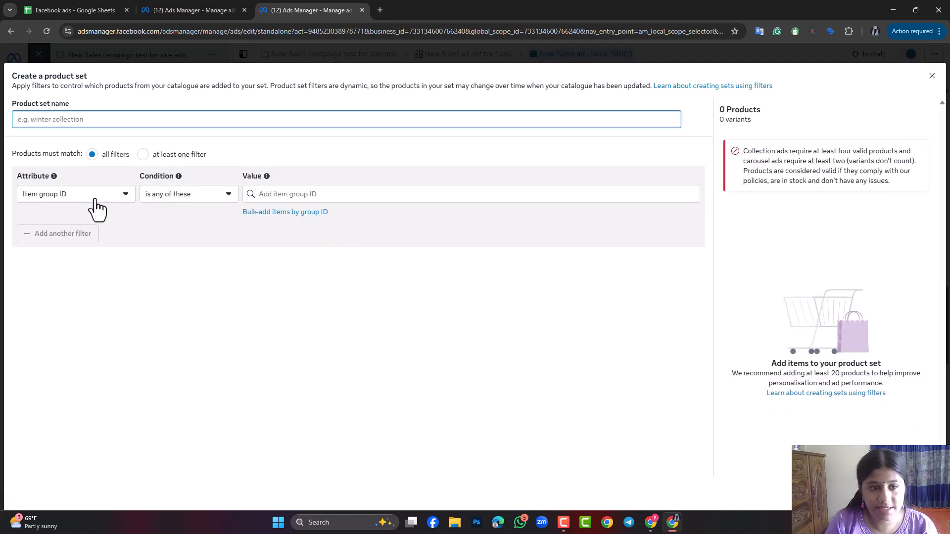
pyautogui.click(102, 210)
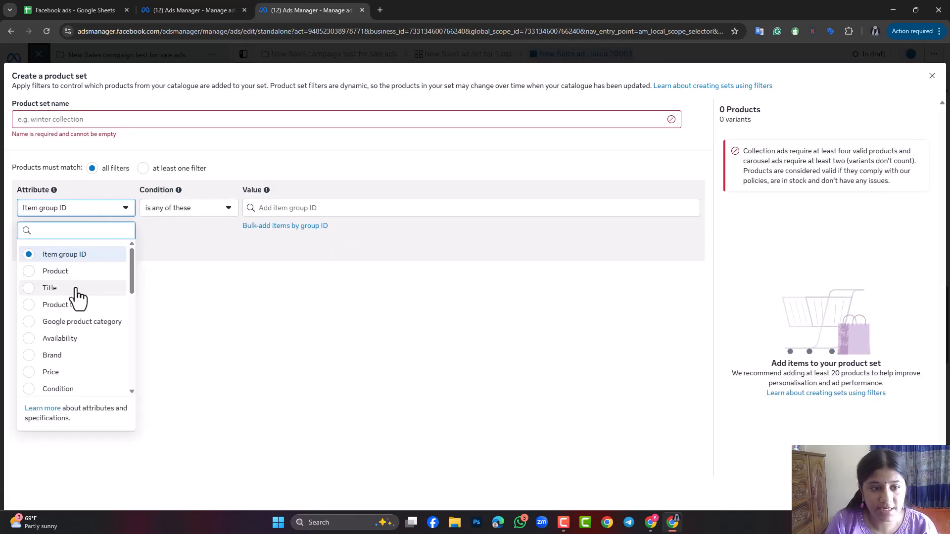
pyautogui.click(62, 273)
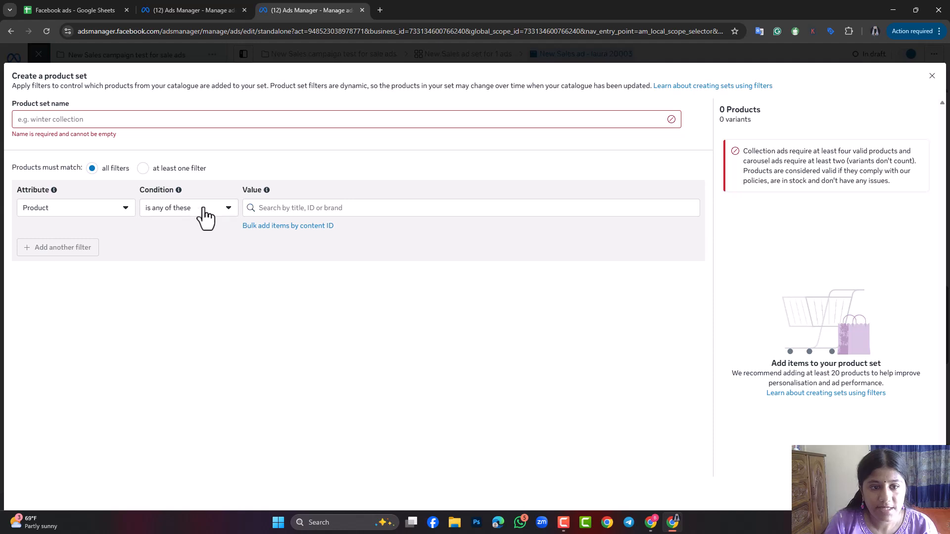
# - Add GlasSkin LED Lite Mask, GlasSkin Timeless NIR and GlasSkin Lune as the product filter's values
pyautogui.click(292, 206)
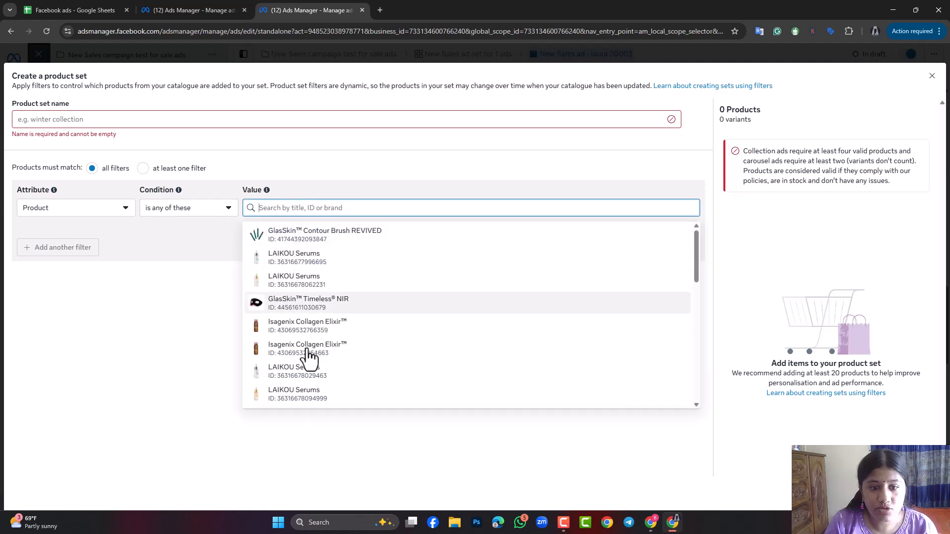
pyautogui.scroll(-10, 309, 393)
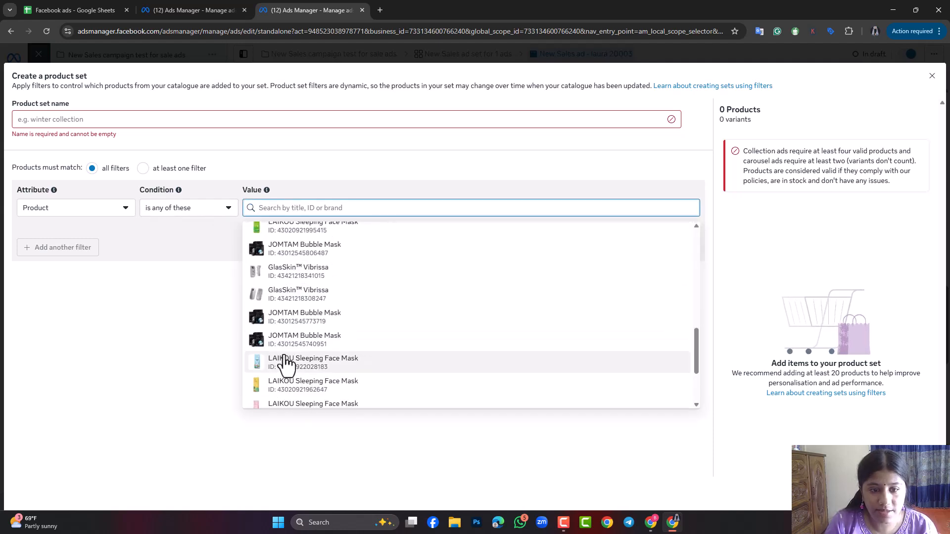
pyautogui.scroll(-2, 286, 363)
pyautogui.scroll(8, 285, 361)
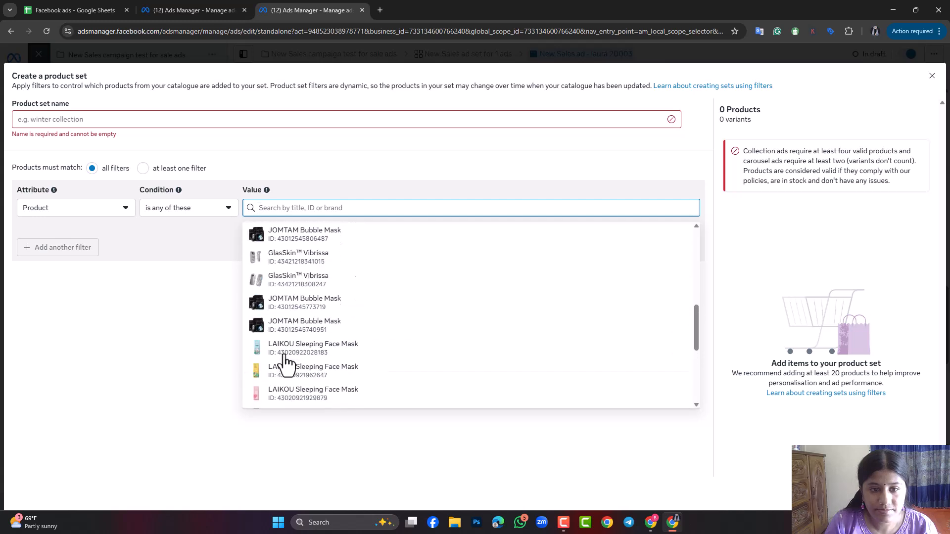
pyautogui.click(277, 279)
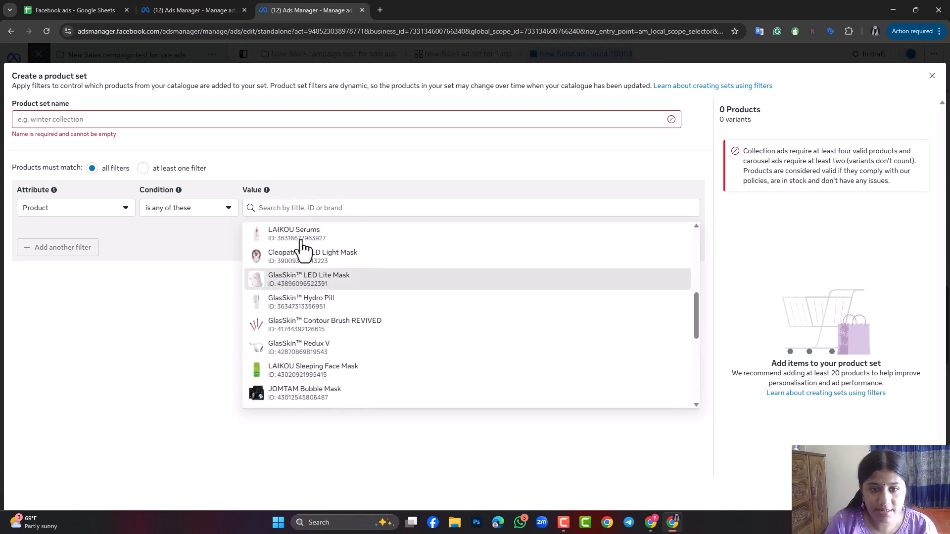
pyautogui.click(279, 309)
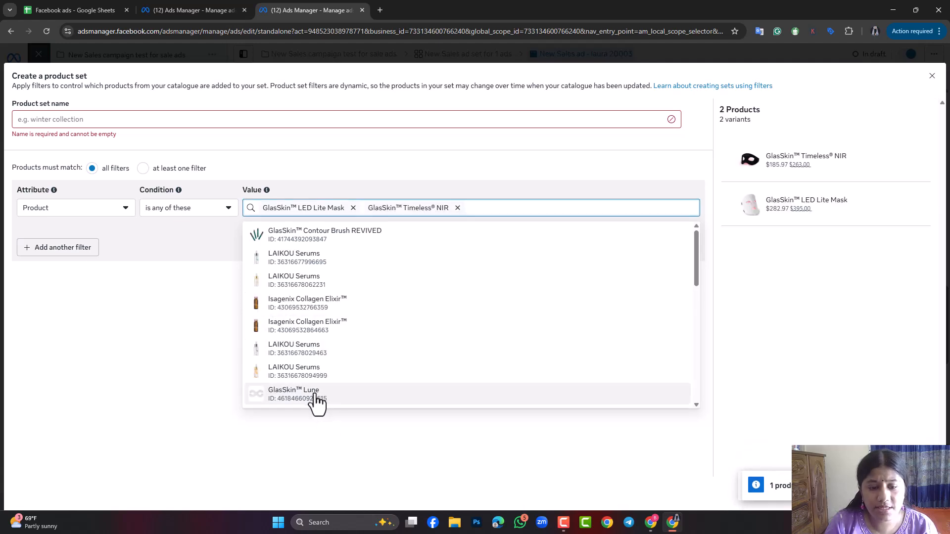
pyautogui.click(315, 396)
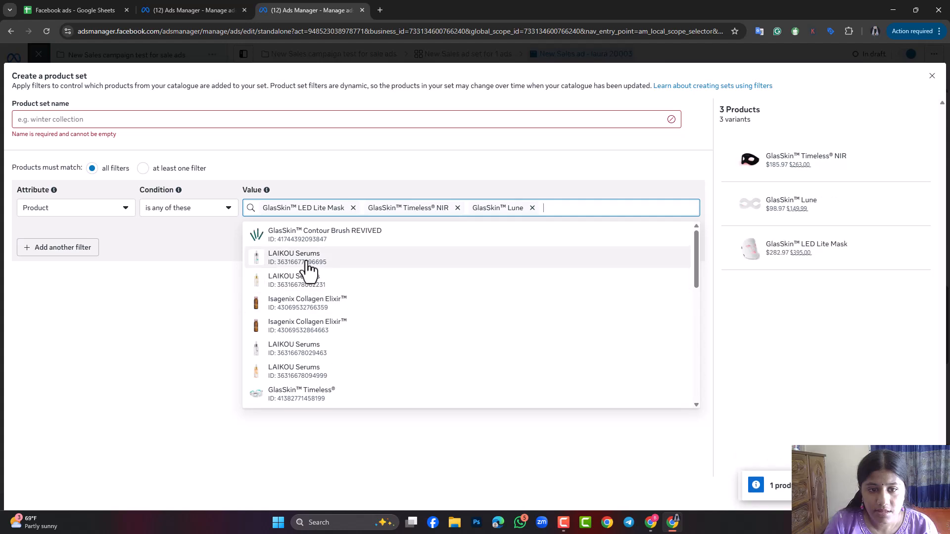
pyautogui.scroll(-3, 307, 272)
pyautogui.scroll(-5, 327, 350)
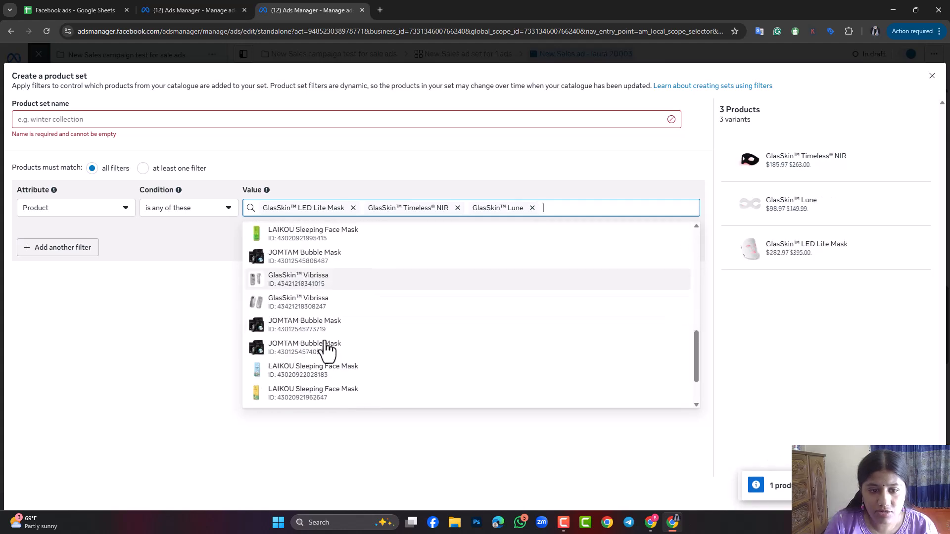
# - Name the product set "3 product" and create it
pyautogui.click(71, 119)
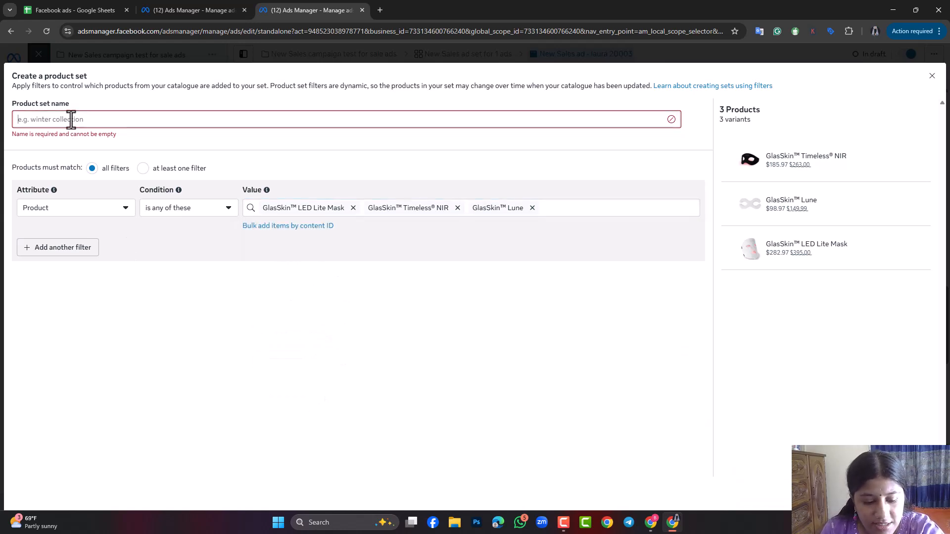
pyautogui.write('5')
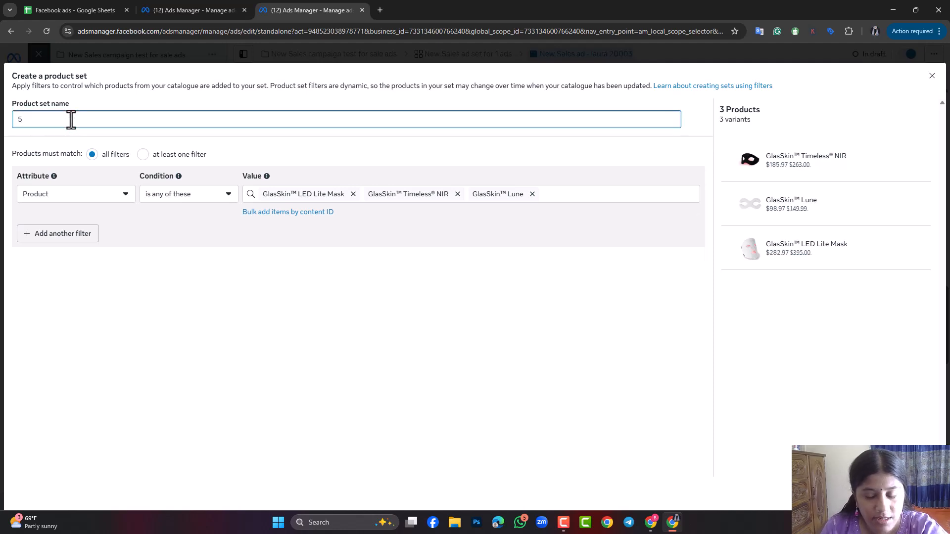
pyautogui.press('BackSpace')
pyautogui.write('3 product')
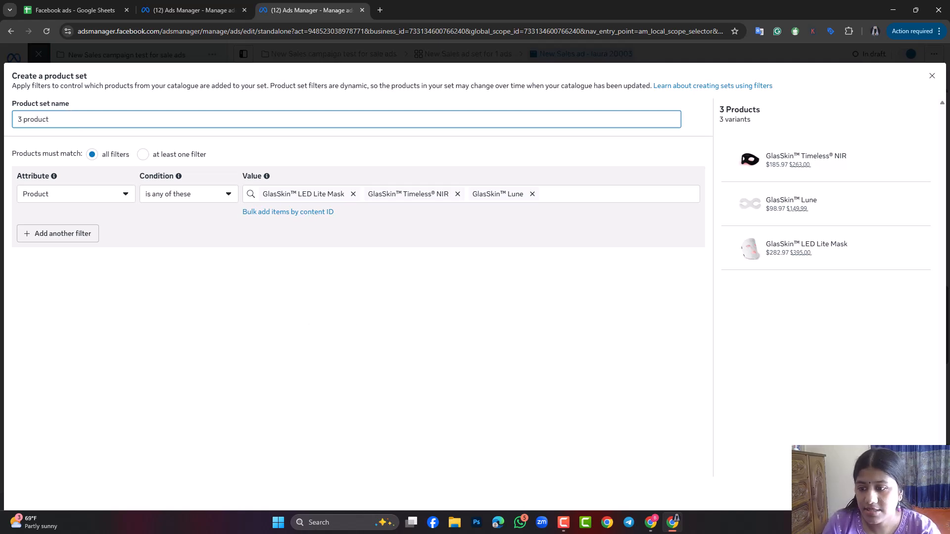
pyautogui.click(920, 493)
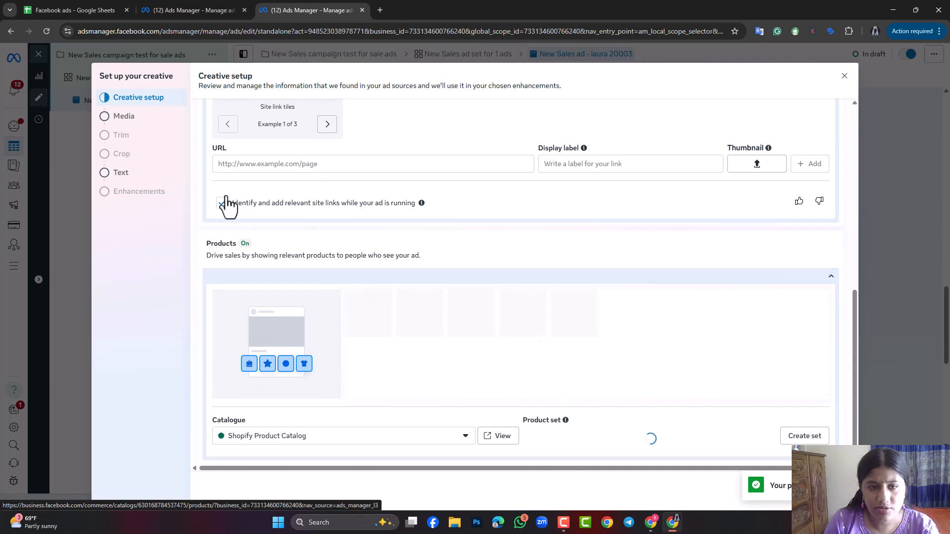
# - Select a 544 × 960 WhatsApp video from the account media for the ad and continue to the placement crops
pyautogui.scroll(8, 424, 318)
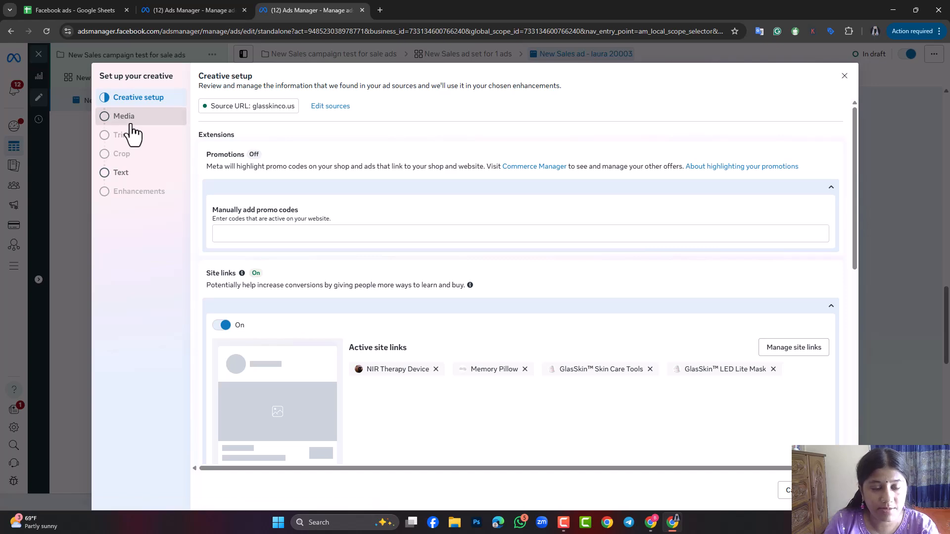
pyautogui.click(132, 123)
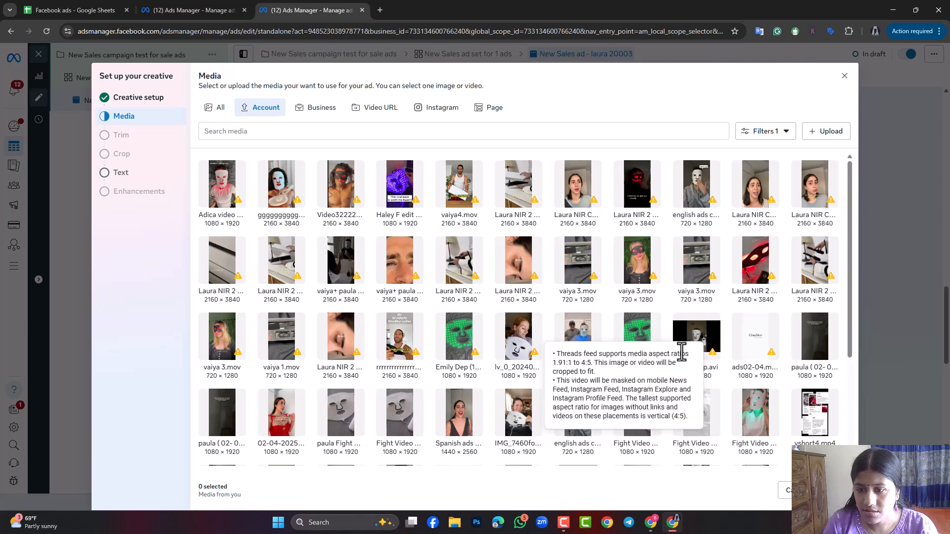
pyautogui.click(280, 415)
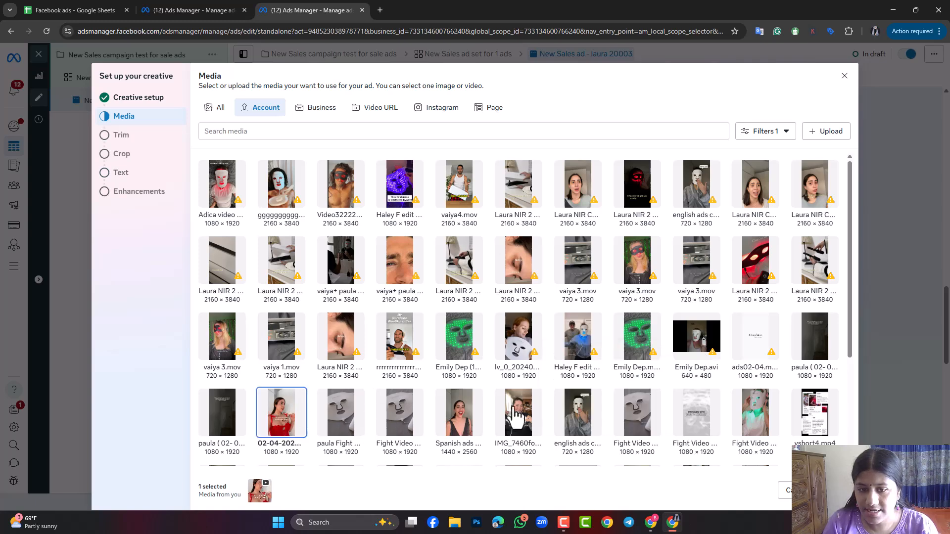
pyautogui.scroll(-3, 716, 379)
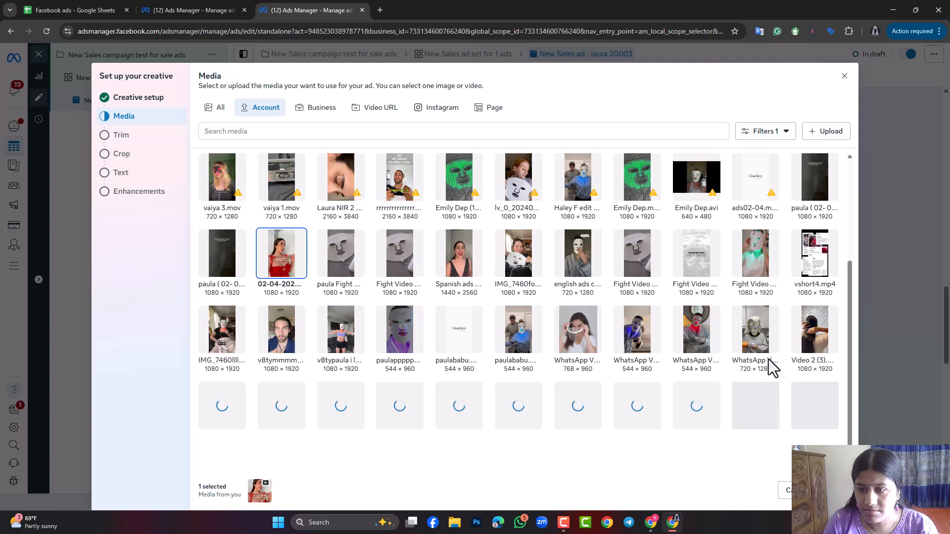
pyautogui.click(696, 332)
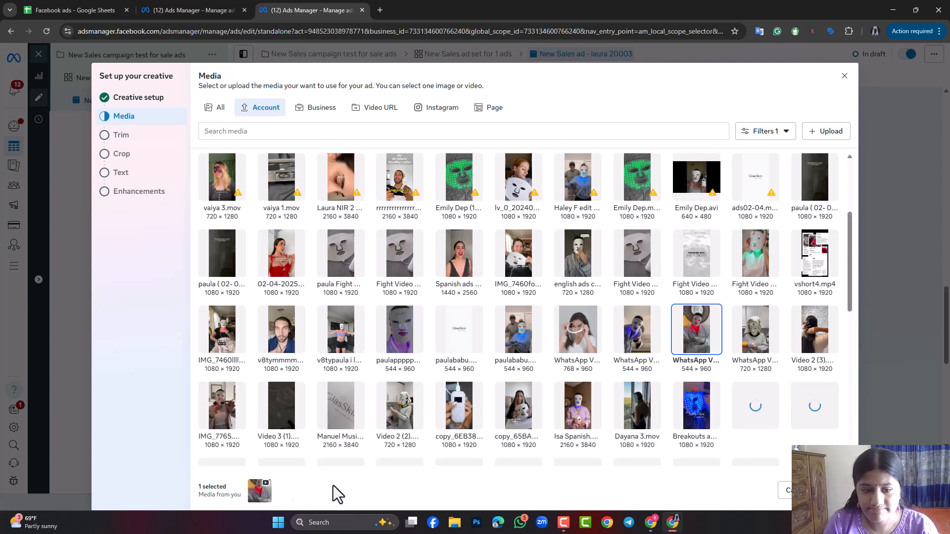
pyautogui.click(834, 490)
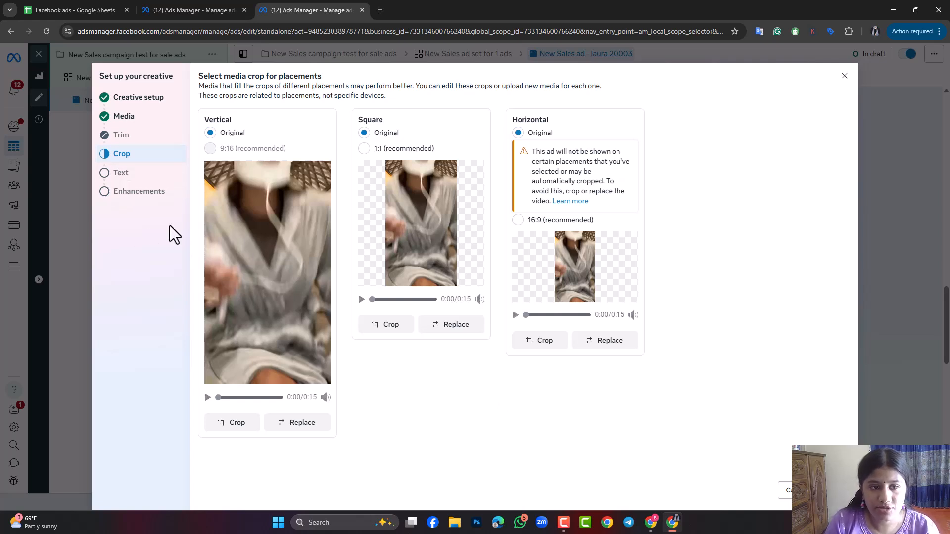
# - Copy the two-line primary text from the Google Docs document and paste it as the ad's primary text in Ads Manager
pyautogui.click(121, 177)
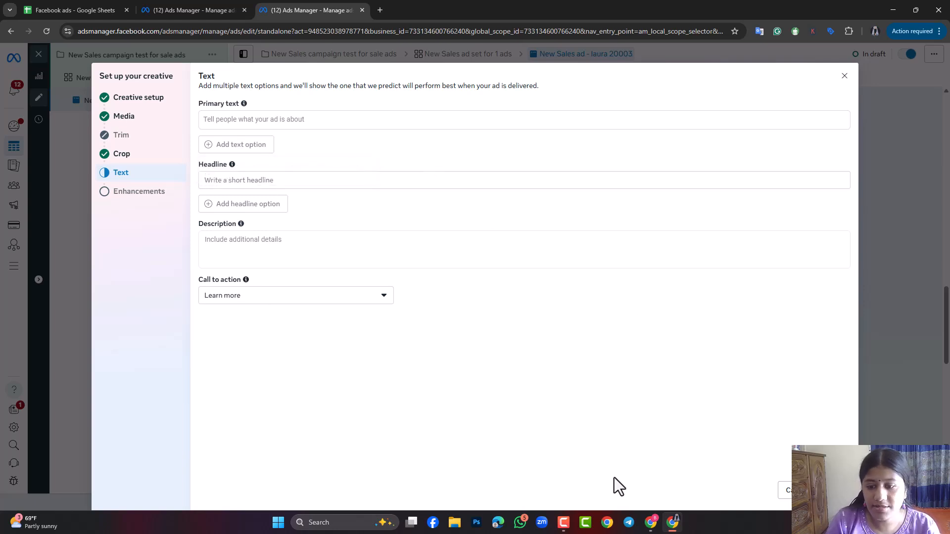
pyautogui.click(651, 524)
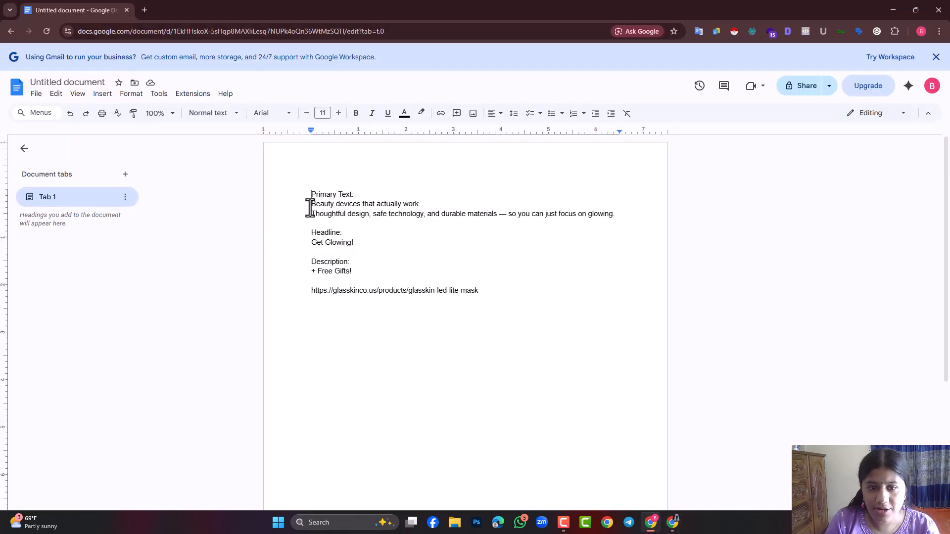
pyautogui.moveTo(310, 208); pyautogui.dragTo(620, 215)
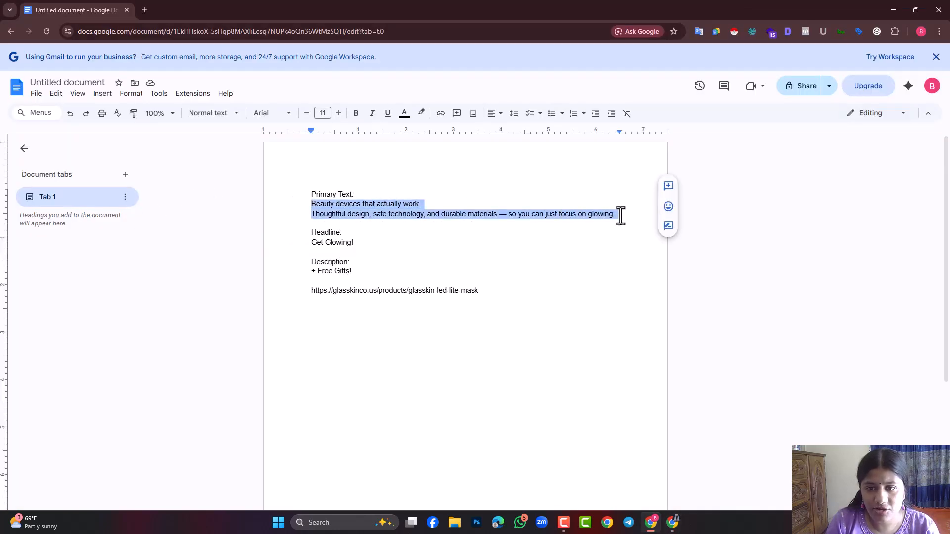
pyautogui.rightClick(420, 212)
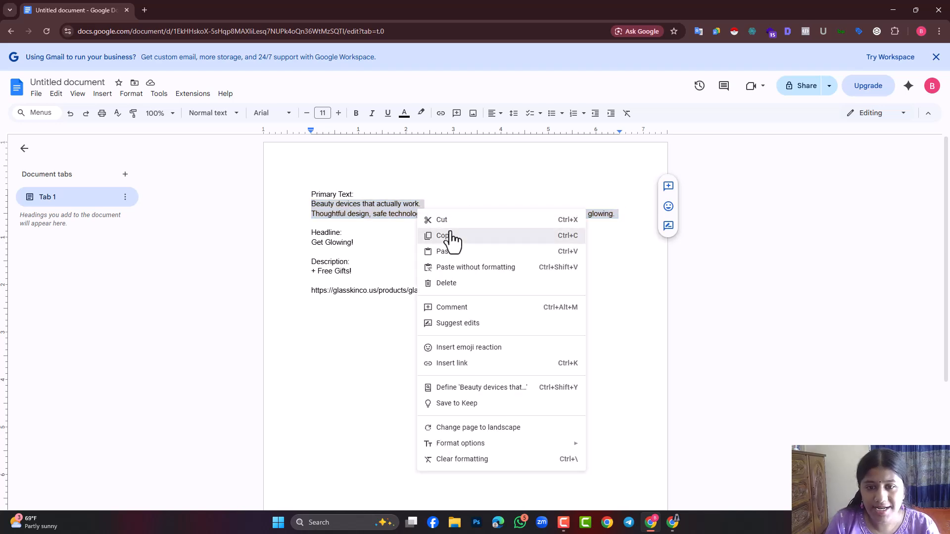
pyautogui.click(451, 240)
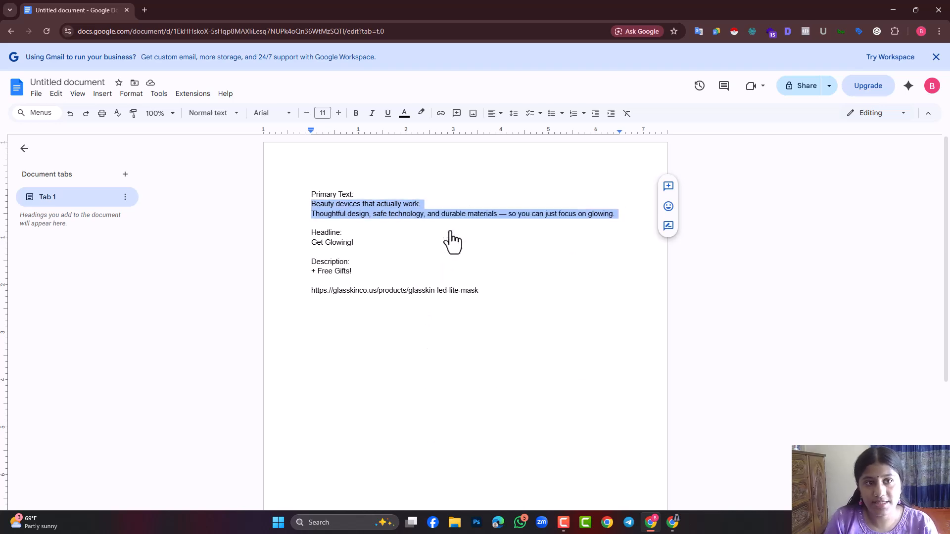
pyautogui.click(673, 525)
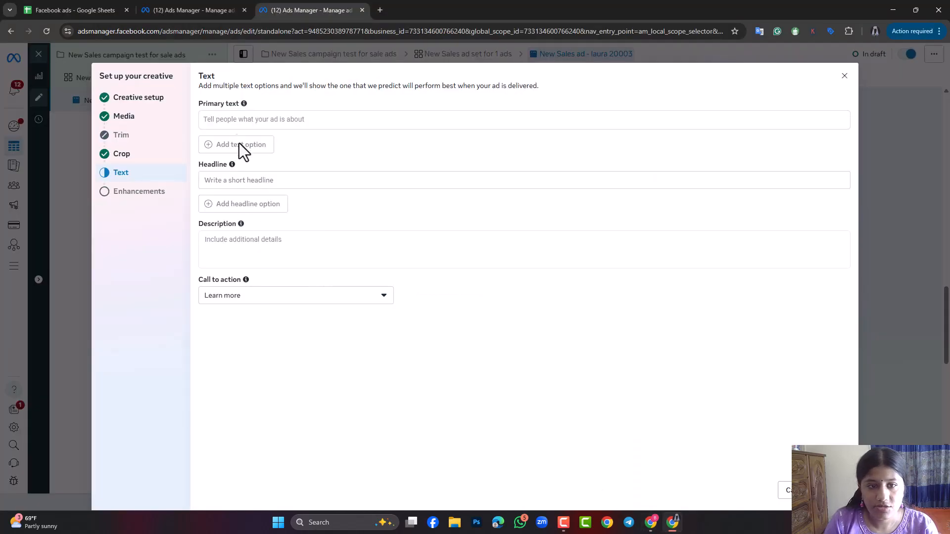
pyautogui.click(231, 121)
pyautogui.rightClick(231, 122)
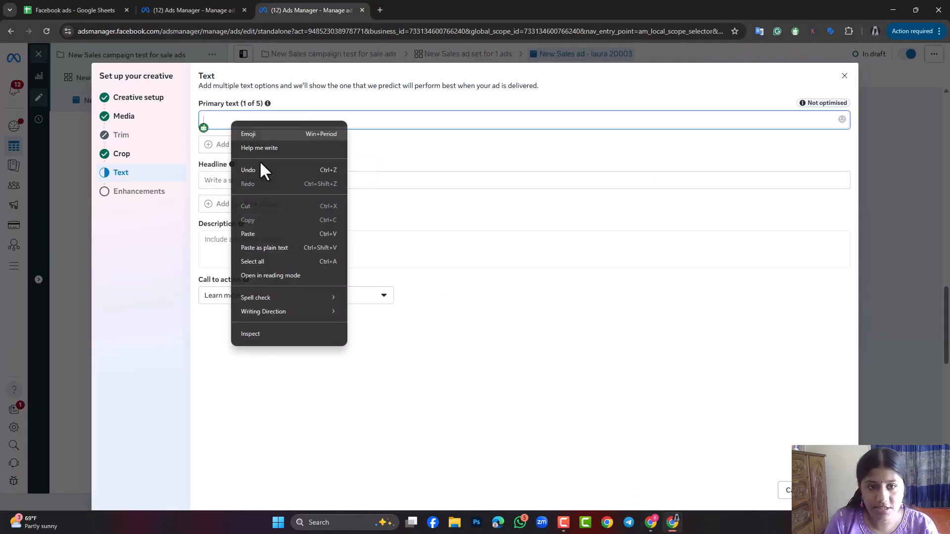
pyautogui.click(262, 237)
# - Copy the headline "Get Glowing!" from the Google Docs document and paste it as the ad's headline in Ads Manager
pyautogui.click(651, 523)
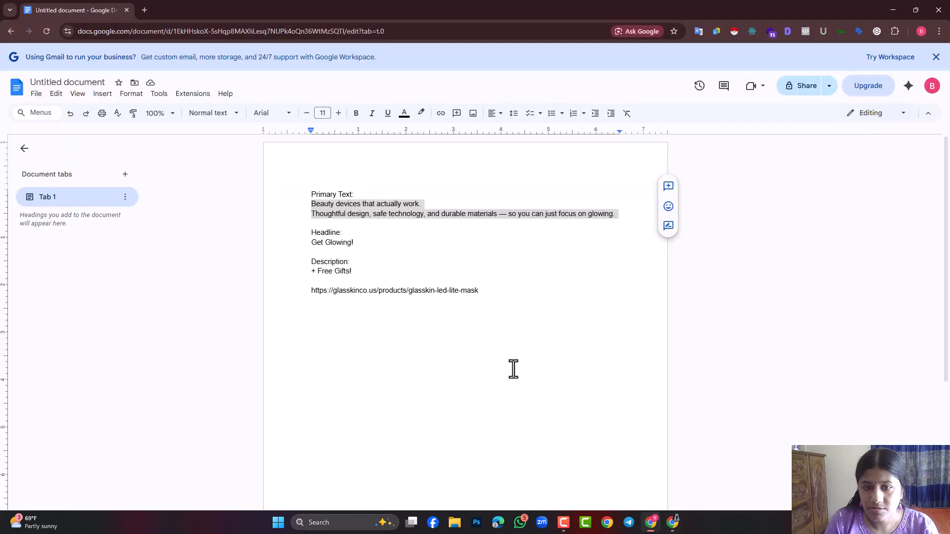
pyautogui.moveTo(353, 242); pyautogui.dragTo(308, 247)
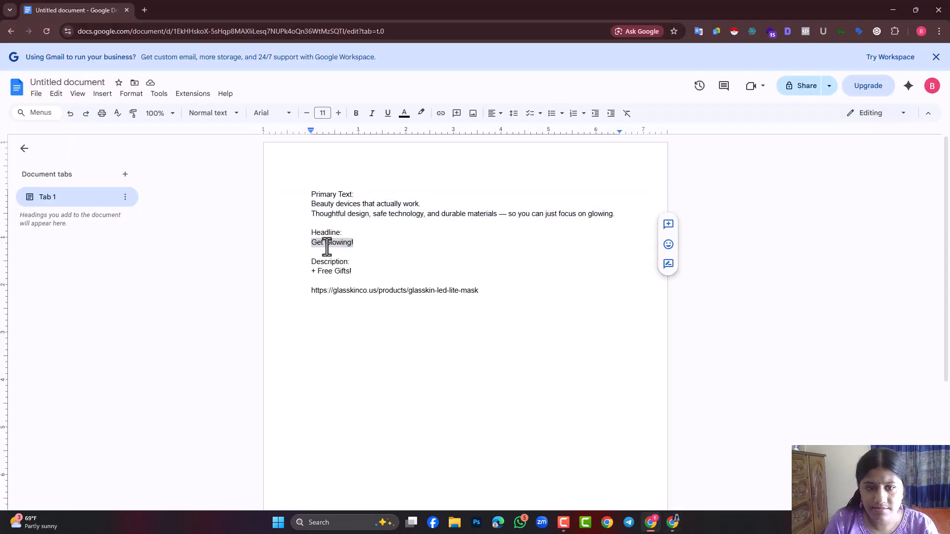
pyautogui.rightClick(327, 246)
pyautogui.click(355, 272)
pyautogui.click(673, 525)
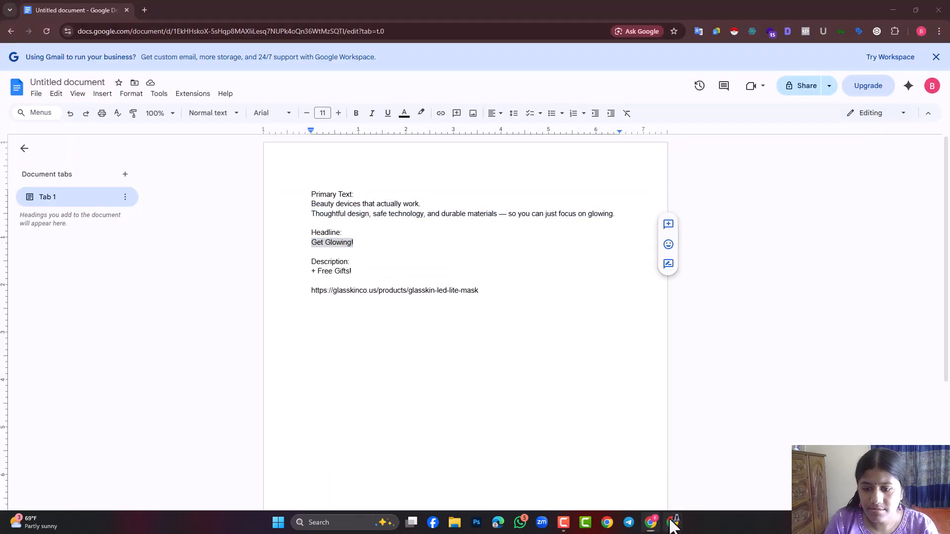
pyautogui.scroll(-2, 289, 421)
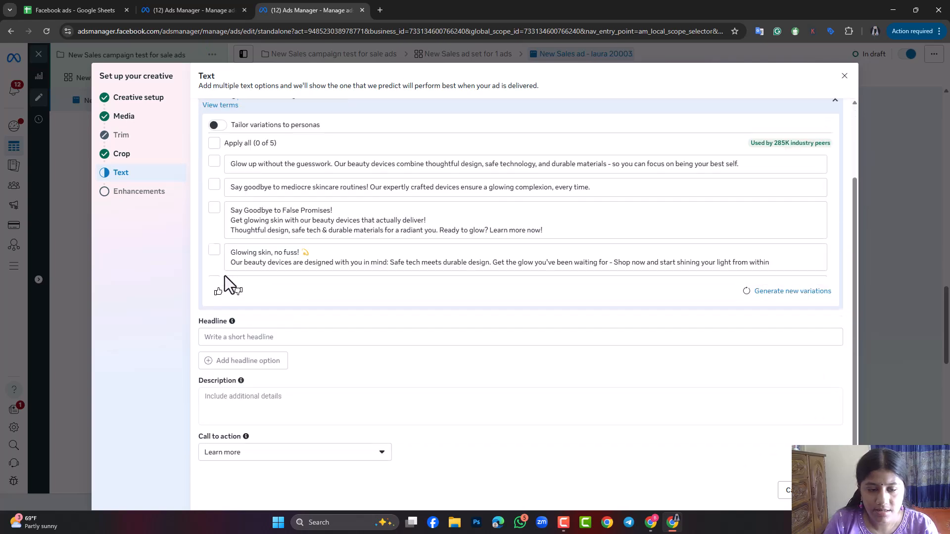
pyautogui.click(235, 339)
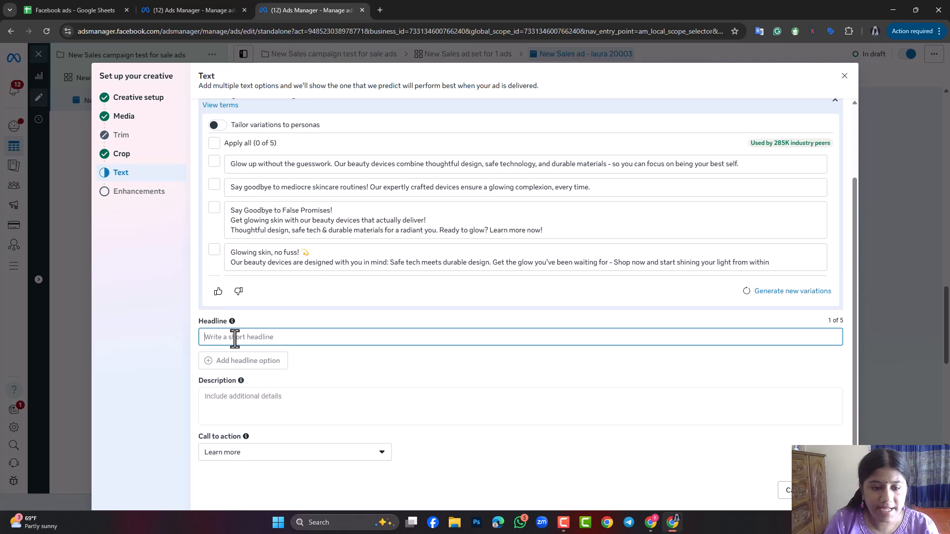
pyautogui.rightClick(235, 338)
pyautogui.click(257, 223)
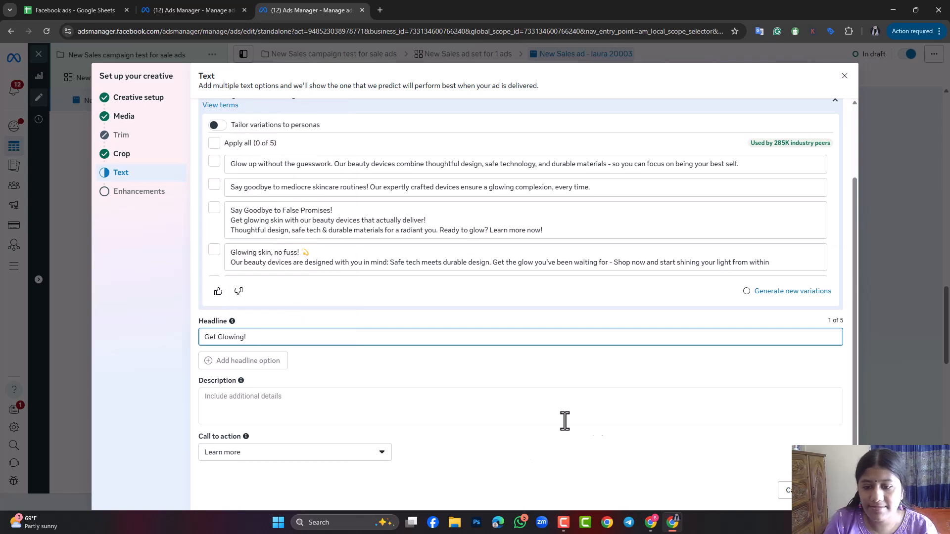
# - Copy the description "+ Free Gifts!" from the Google Docs document and paste it as the ad's description in Ads Manager
pyautogui.click(651, 523)
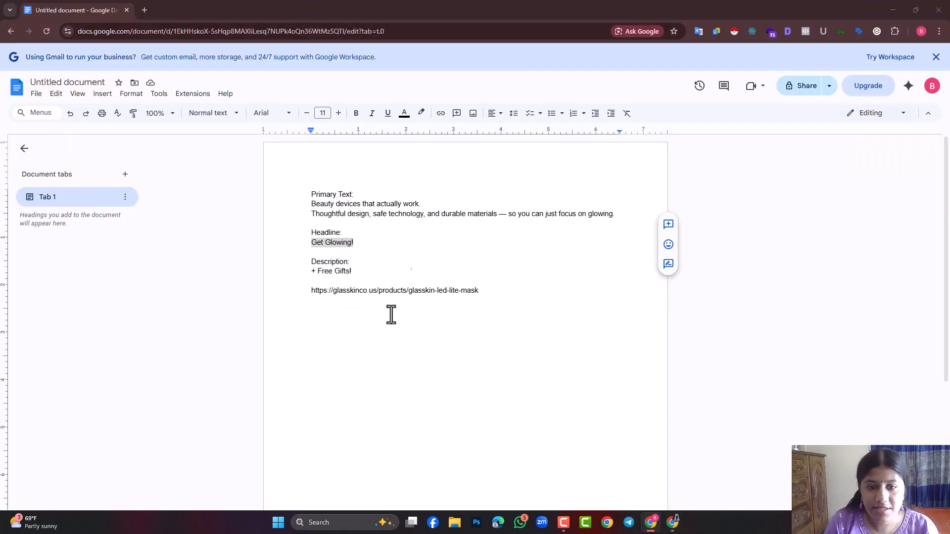
pyautogui.moveTo(357, 276); pyautogui.dragTo(309, 276)
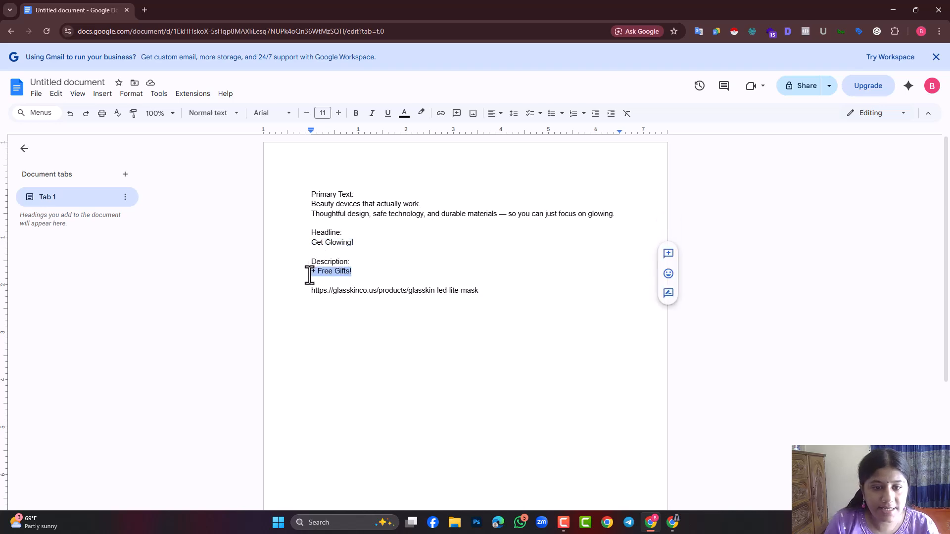
pyautogui.rightClick(322, 273)
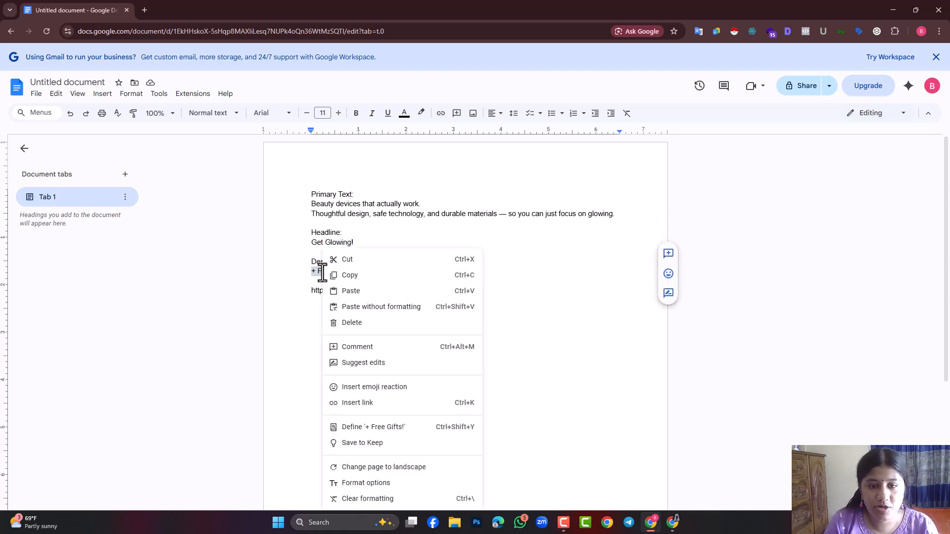
pyautogui.click(346, 278)
pyautogui.click(673, 525)
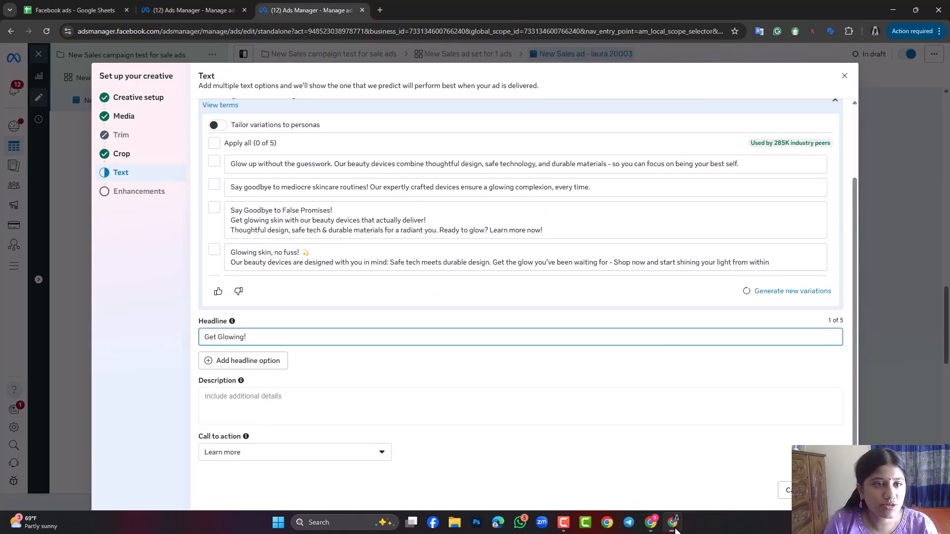
pyautogui.click(207, 399)
pyautogui.rightClick(205, 398)
pyautogui.click(229, 287)
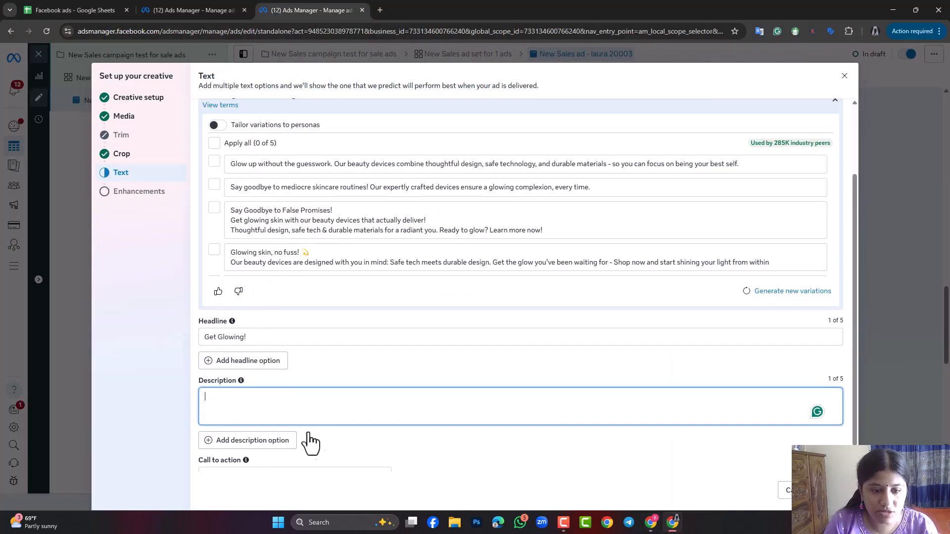
# - Set the ad's call to action to Shop now and continue from the text stage of the creative setup
pyautogui.scroll(-2, 320, 442)
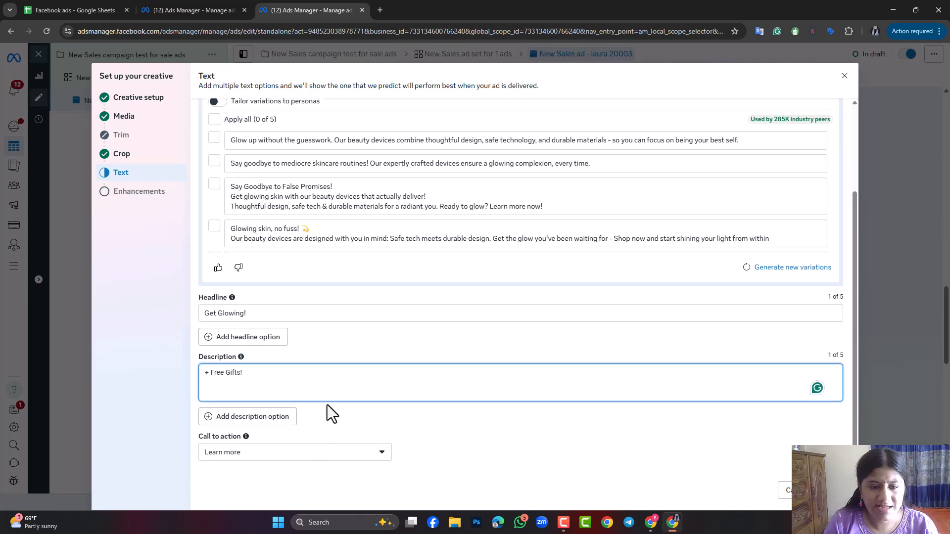
pyautogui.click(389, 452)
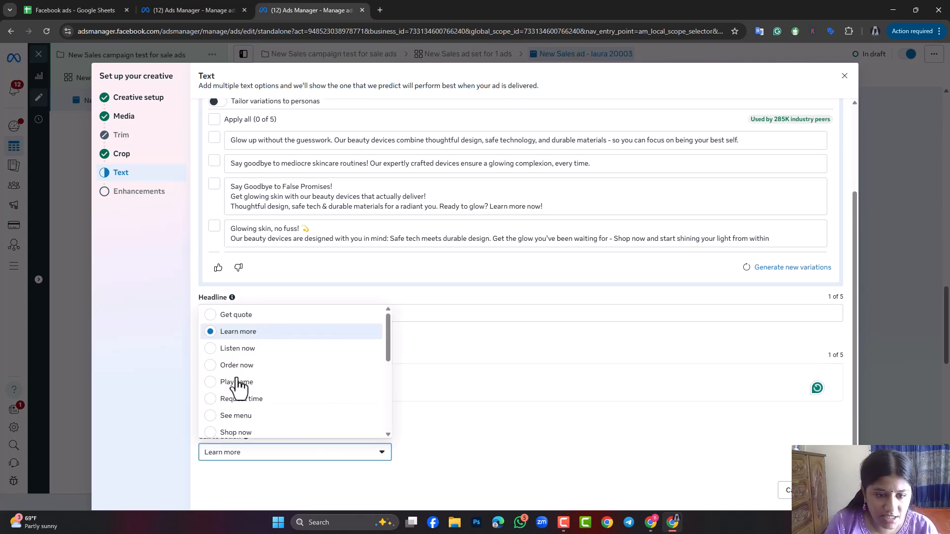
pyautogui.scroll(-2, 250, 411)
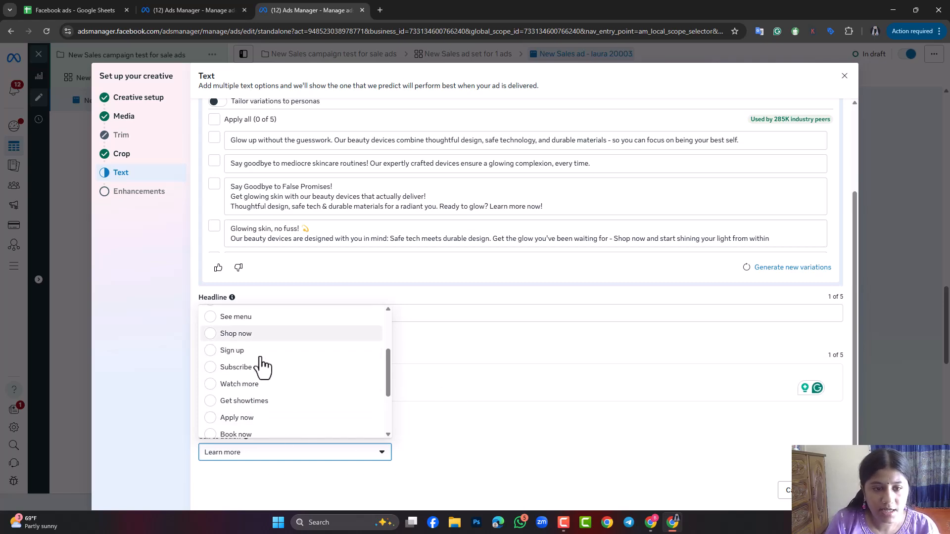
pyautogui.scroll(-1, 264, 369)
pyautogui.scroll(-1, 269, 396)
pyautogui.scroll(2, 277, 425)
pyautogui.click(241, 344)
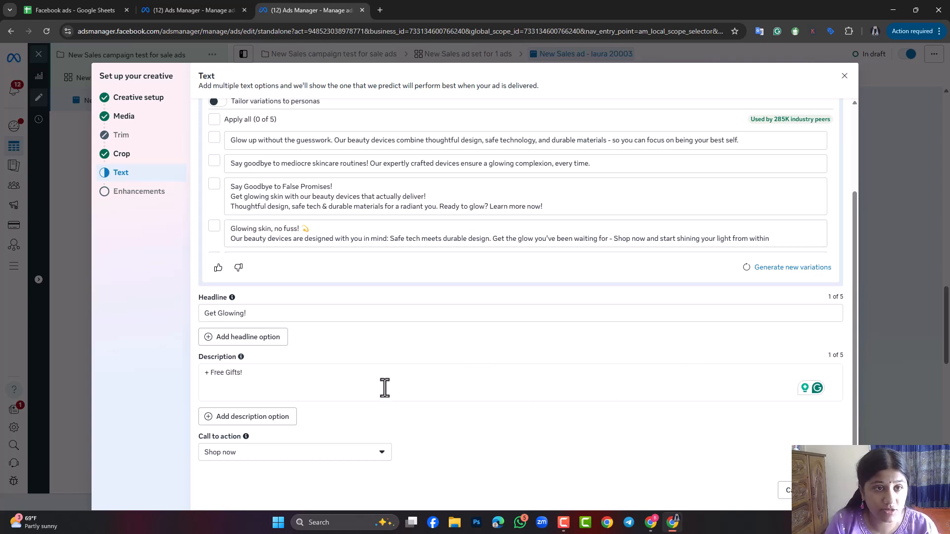
pyautogui.click(835, 490)
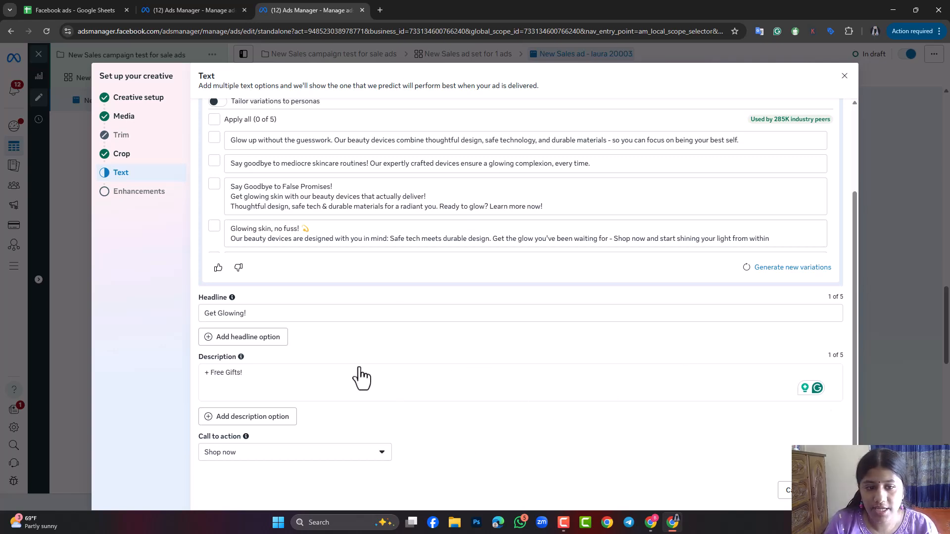